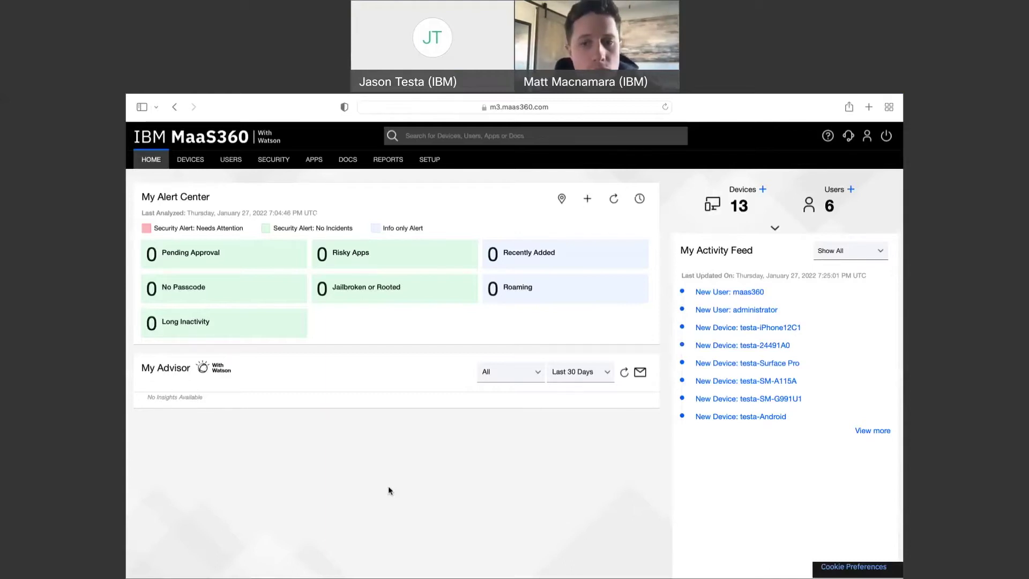
Open the User Directory listing the six users with their statuses and sources
{"action": "mouse_move", "coordinate": [264, 280]}
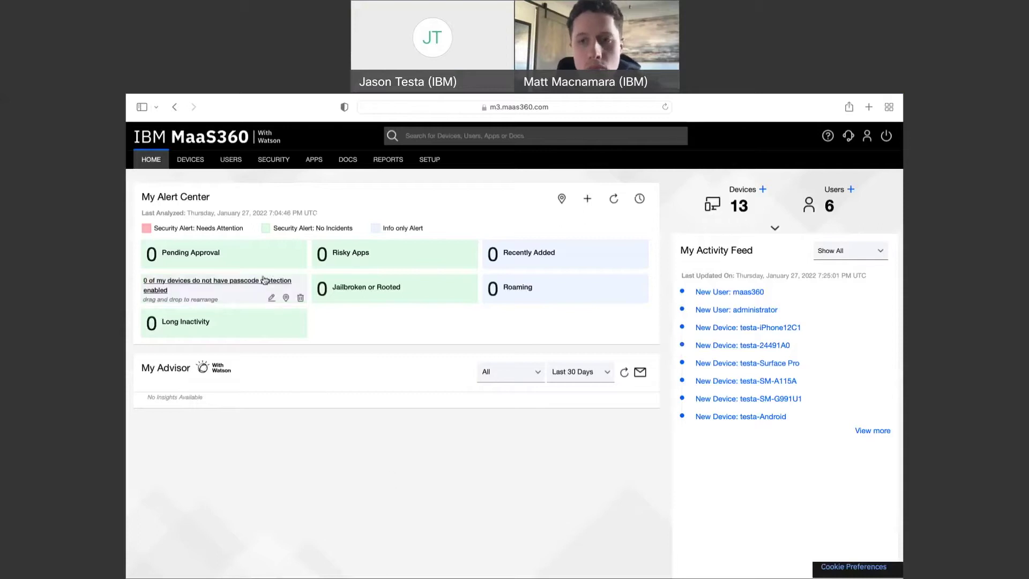
{"action": "left_click", "coordinate": [230, 161]}
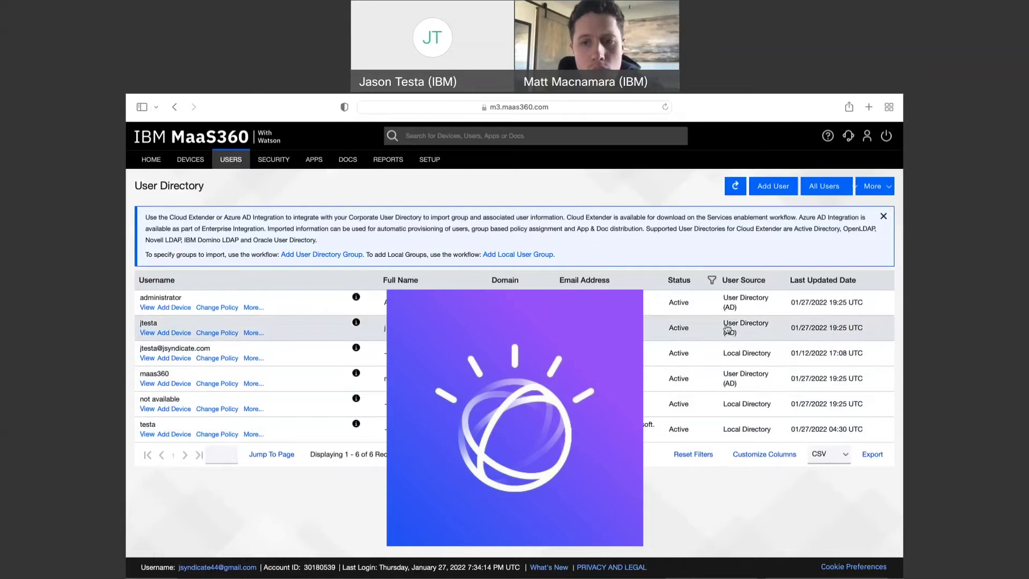
Review the Directory and Authentication settings, then go to the Azure Integration page
{"action": "left_click", "coordinate": [430, 163]}
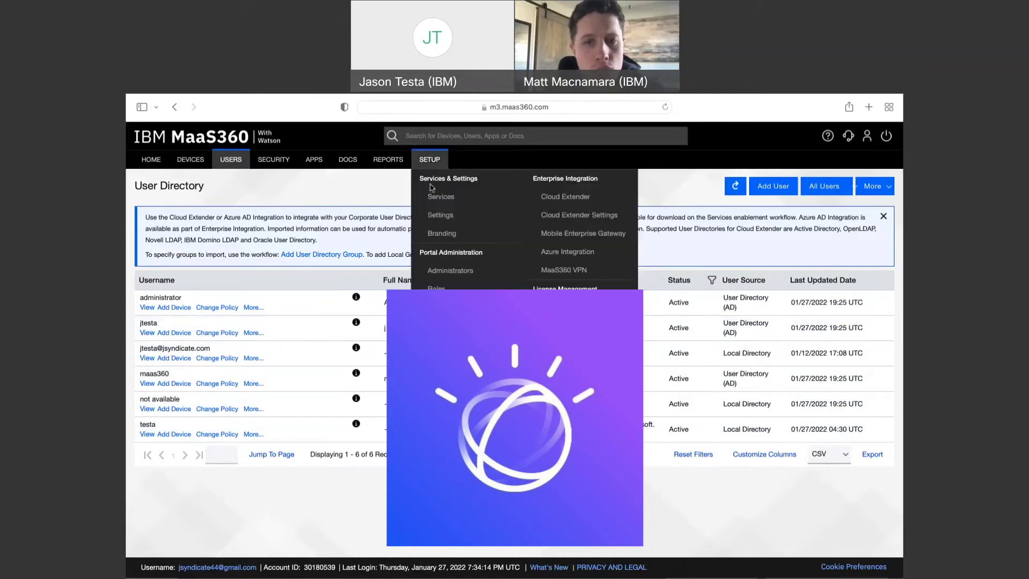
{"action": "left_click", "coordinate": [438, 217]}
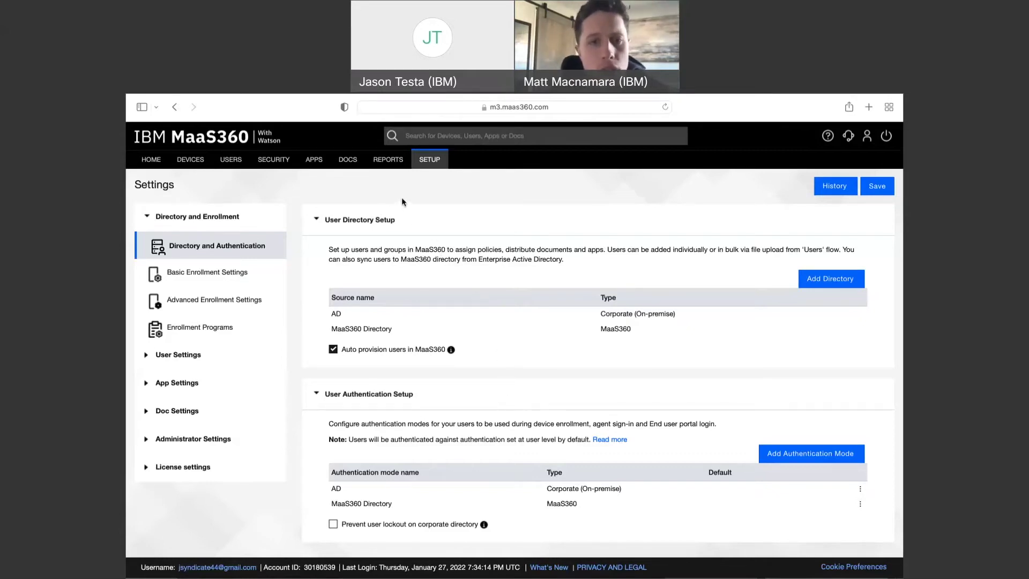
{"action": "mouse_move", "coordinate": [424, 168]}
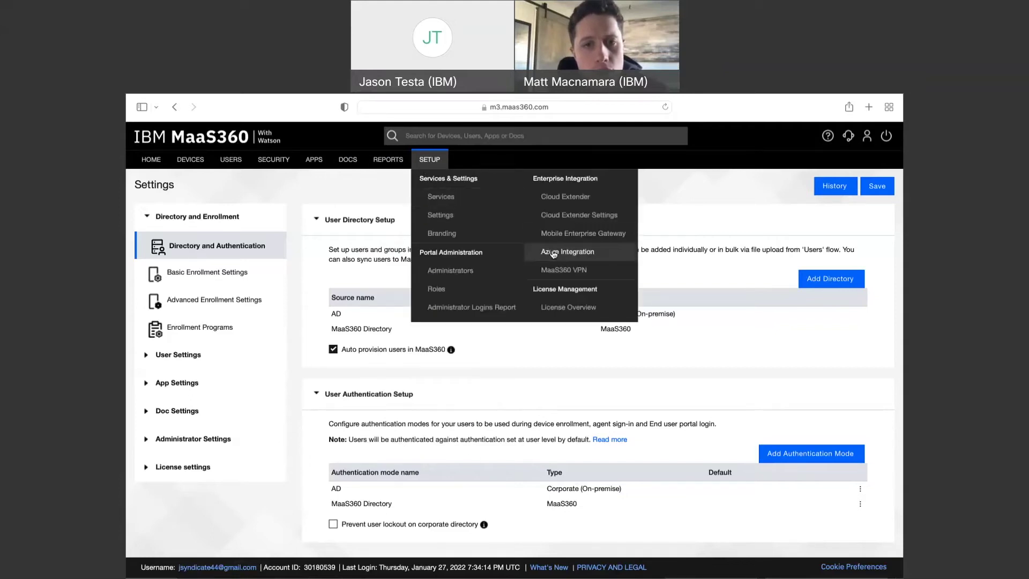
{"action": "left_click", "coordinate": [554, 252]}
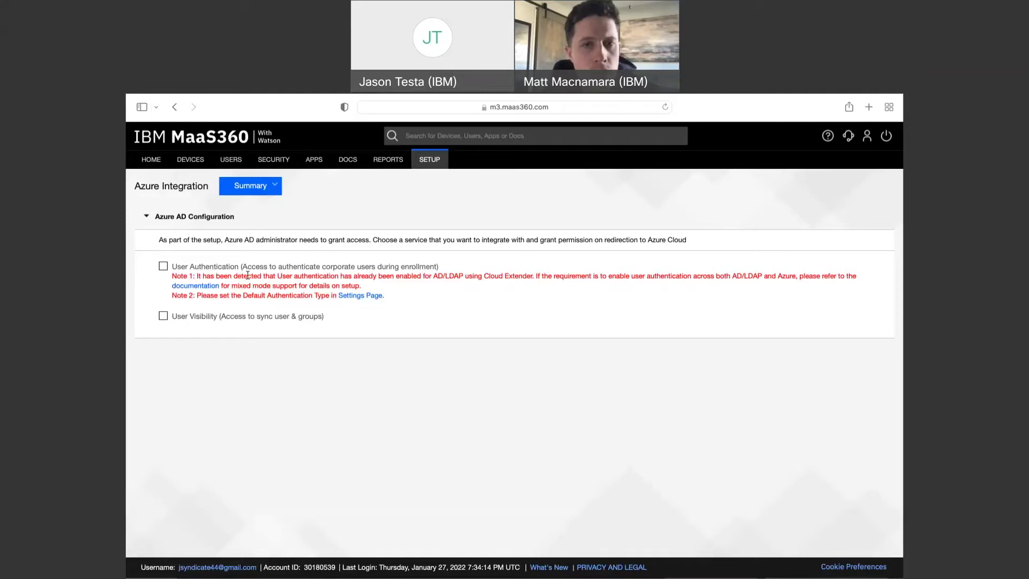
Check Azure AD User Authentication, configure it and confirm the Security Check
{"action": "left_click", "coordinate": [164, 267]}
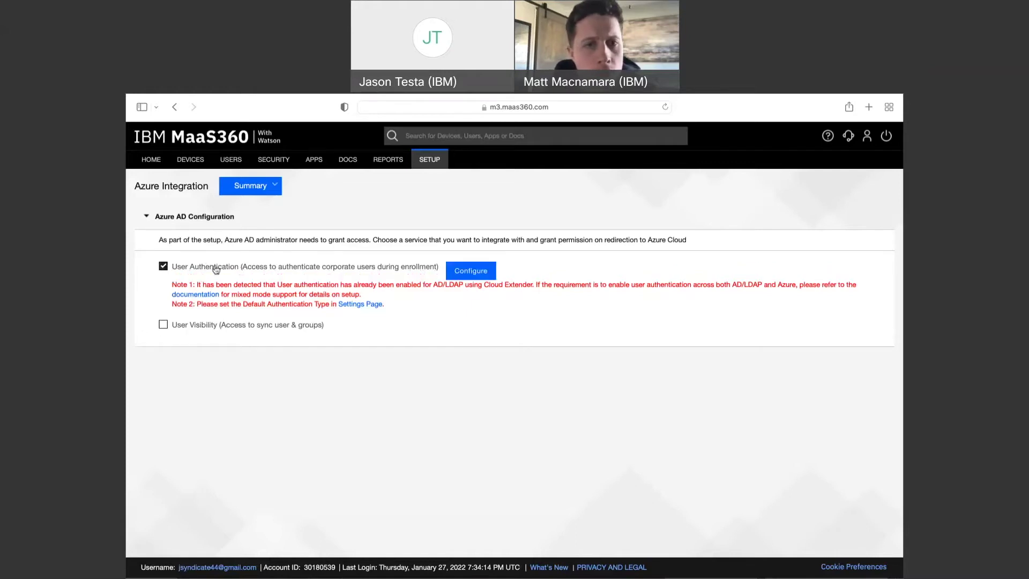
{"action": "left_click", "coordinate": [470, 272]}
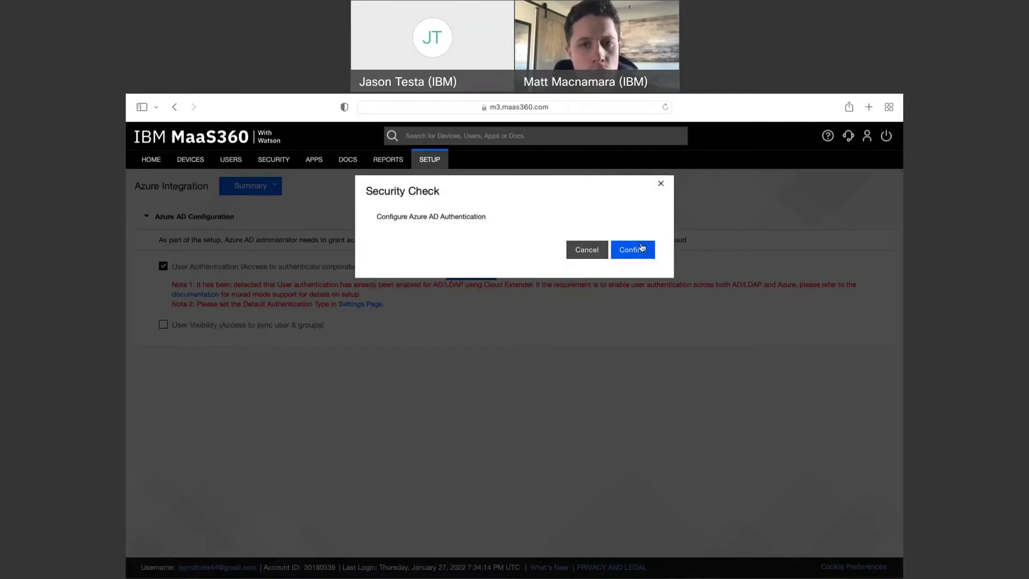
{"action": "left_click", "coordinate": [644, 249]}
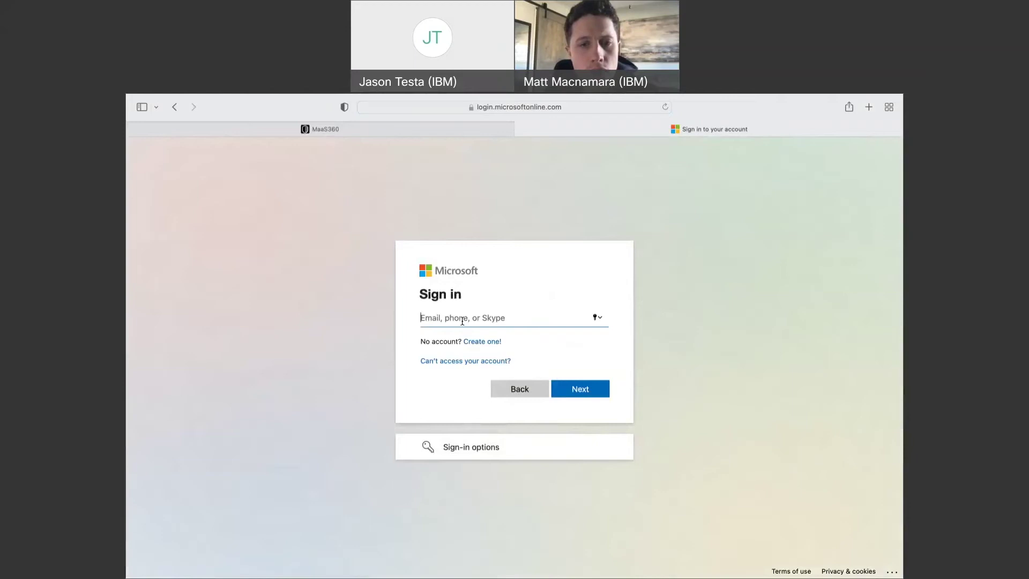
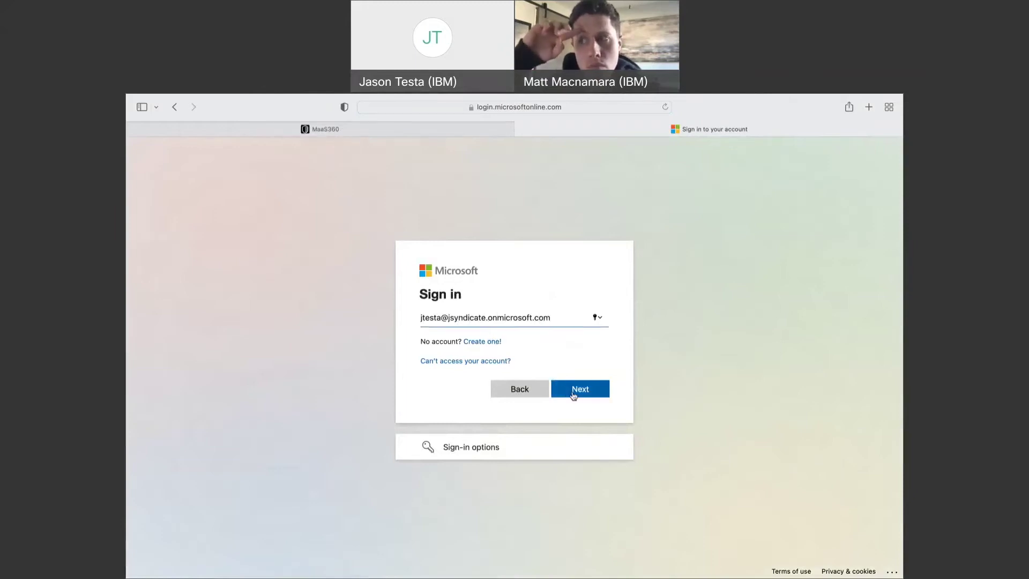
Sign in with the administrator account and password, then accept the User Authentication permissions
{"action": "left_click", "coordinate": [573, 394]}
{"action": "left_click", "coordinate": [467, 358]}
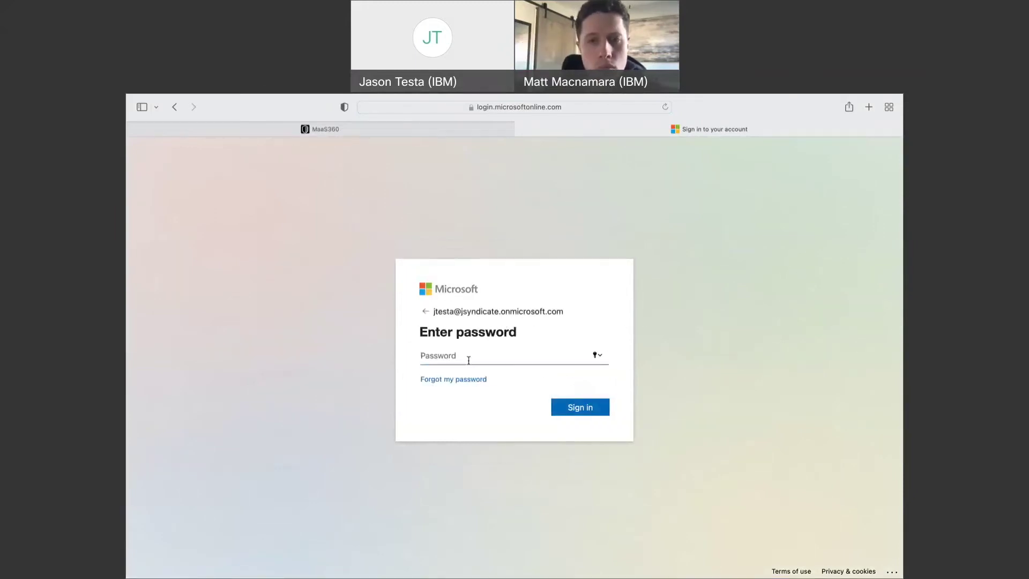
{"action": "type", "text": "*****"}
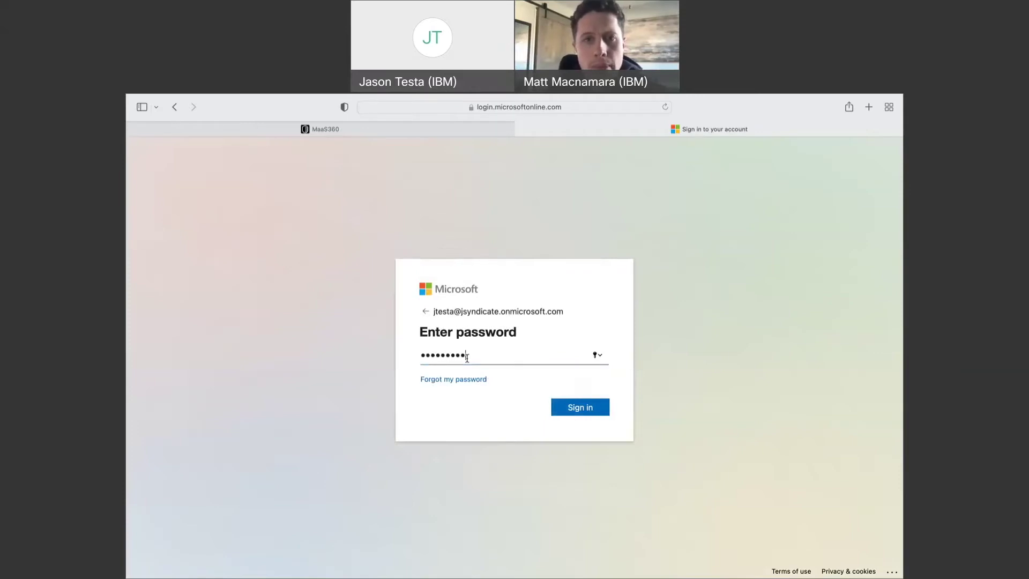
{"action": "type", "text": "*********"}
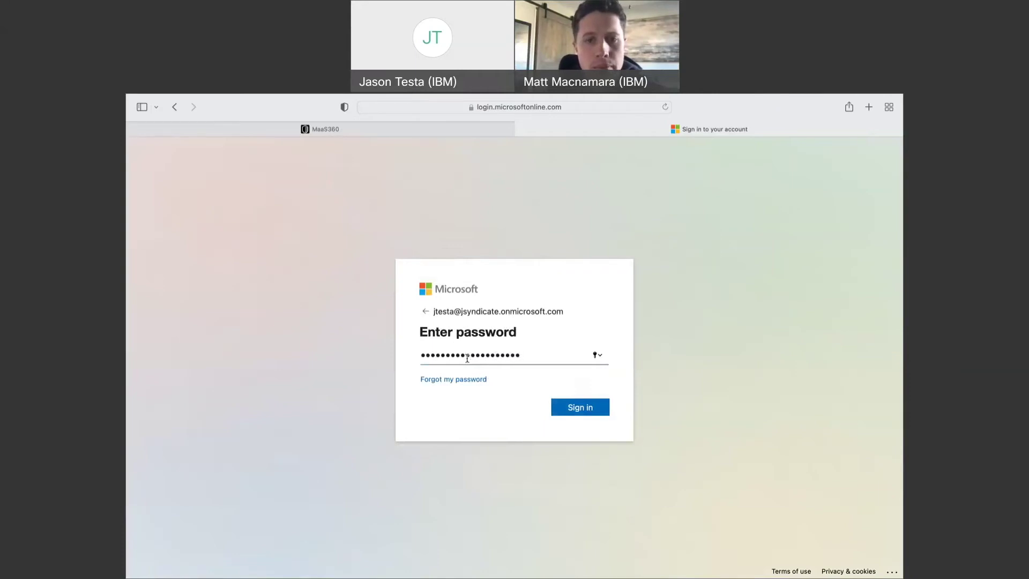
{"action": "left_click", "coordinate": [571, 409]}
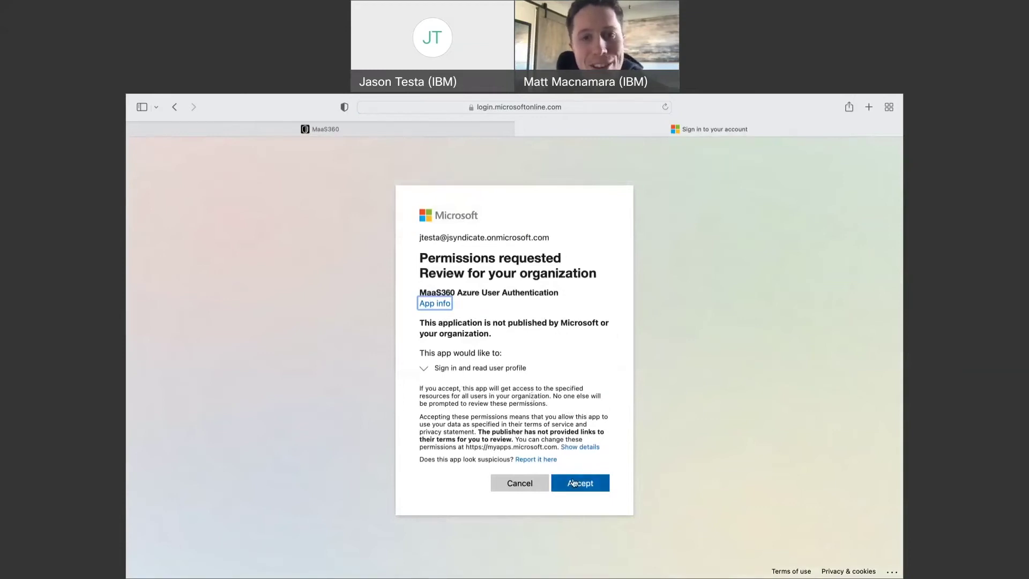
{"action": "scroll", "coordinate": [534, 384], "scroll_direction": "down", "scroll_amount": 1}
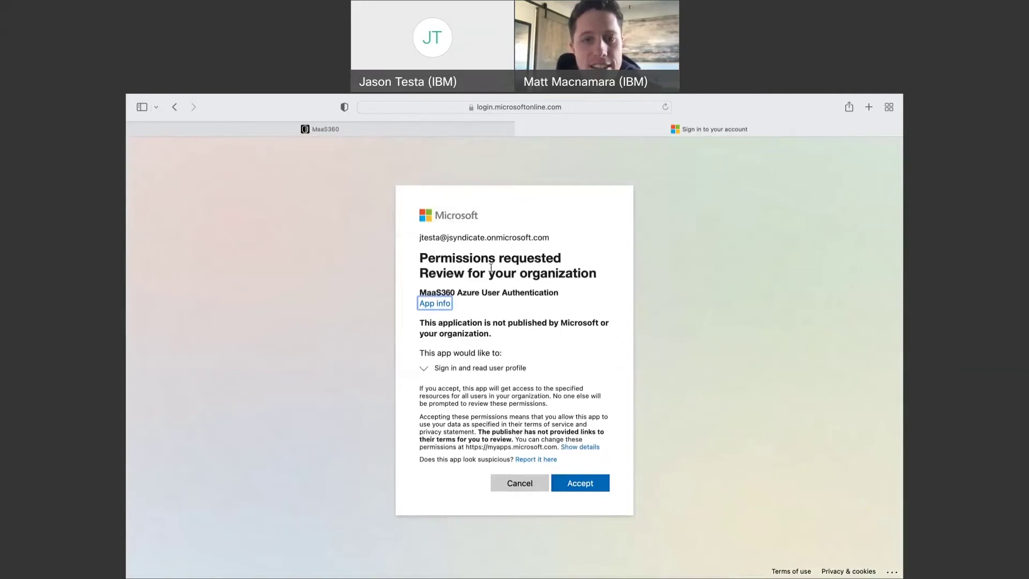
{"action": "left_click", "coordinate": [584, 486]}
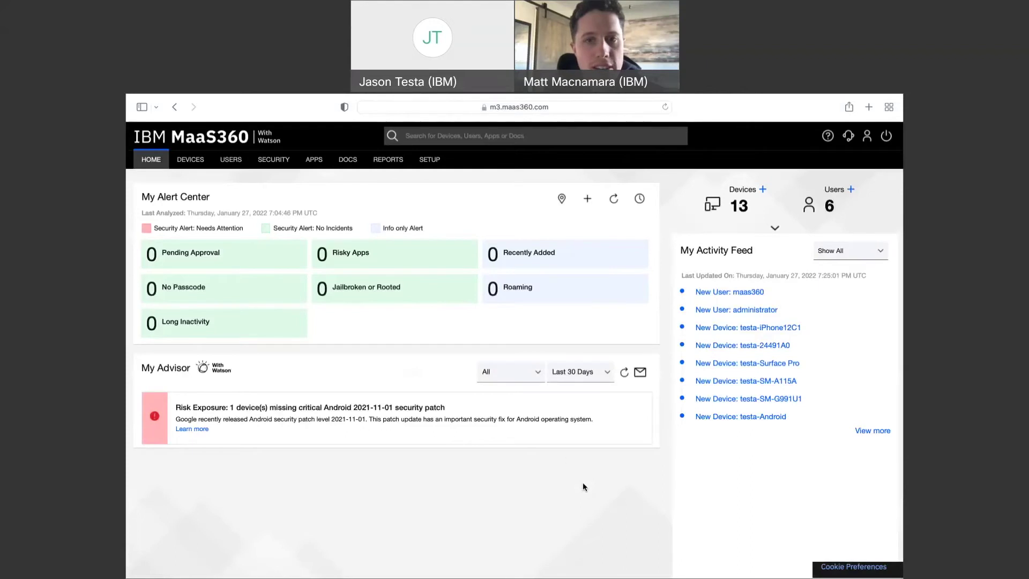
Return to Azure Integration to see User Authentication listed as the configured service
{"action": "mouse_move", "coordinate": [432, 165]}
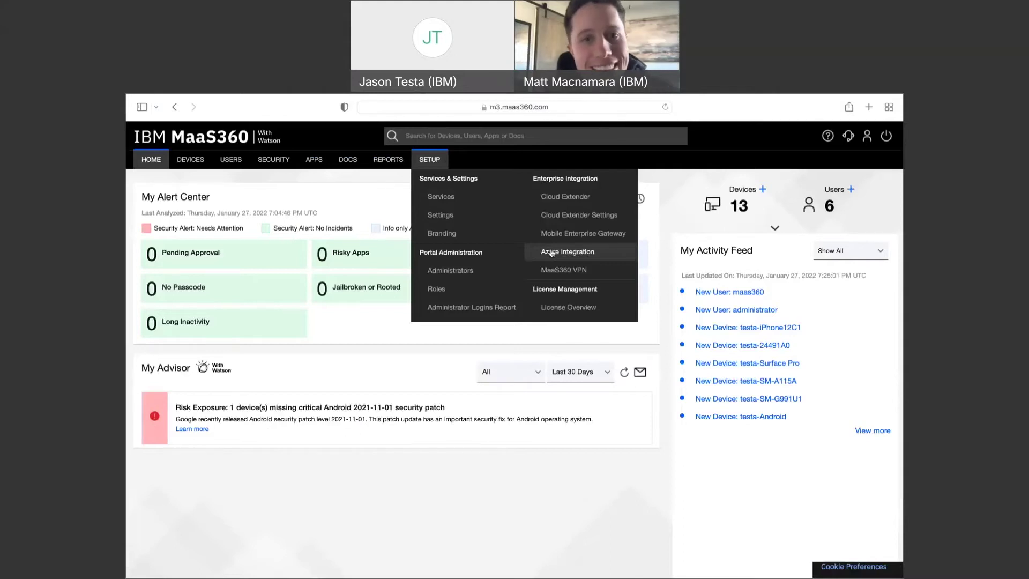
{"action": "left_click", "coordinate": [551, 253]}
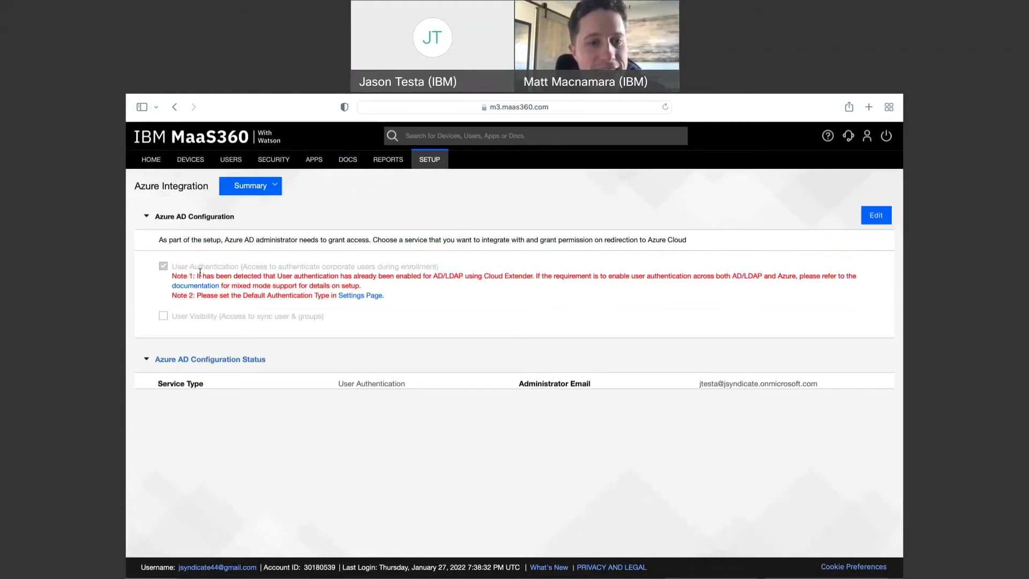
Edit the Azure AD configuration, enable User Visibility and choose Sync all users
{"action": "left_click", "coordinate": [876, 217]}
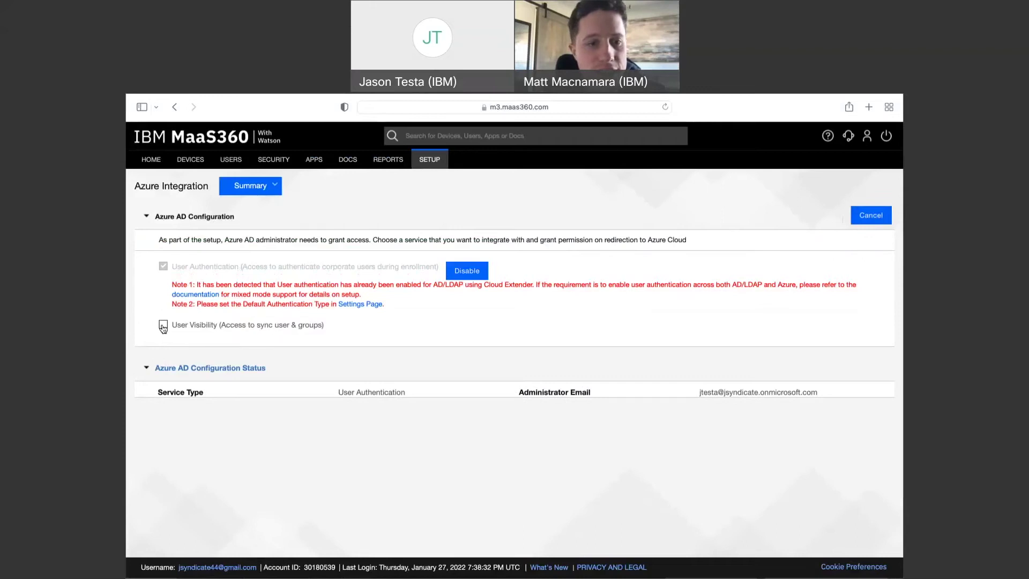
{"action": "left_click", "coordinate": [163, 324]}
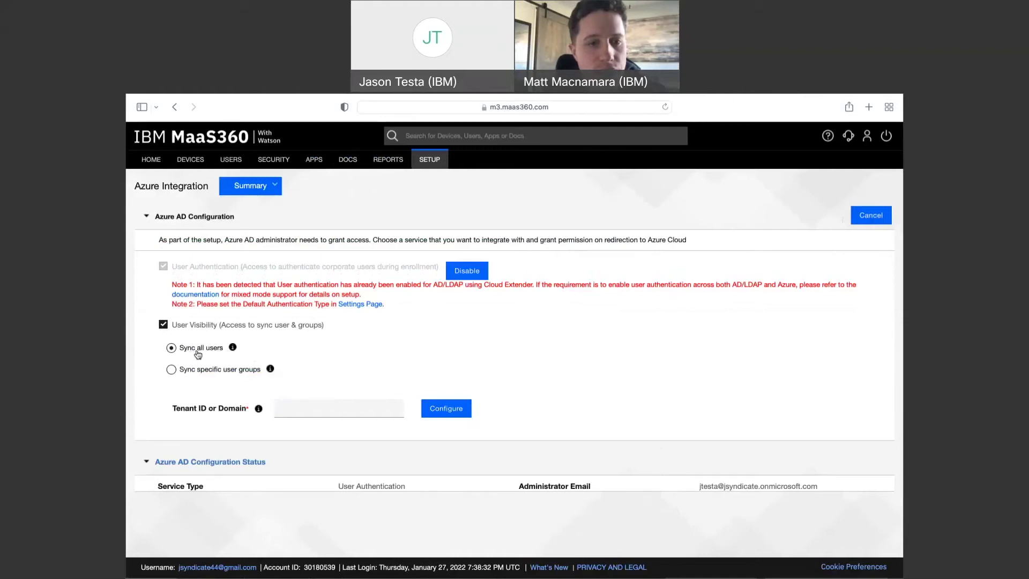
{"action": "left_click", "coordinate": [172, 372]}
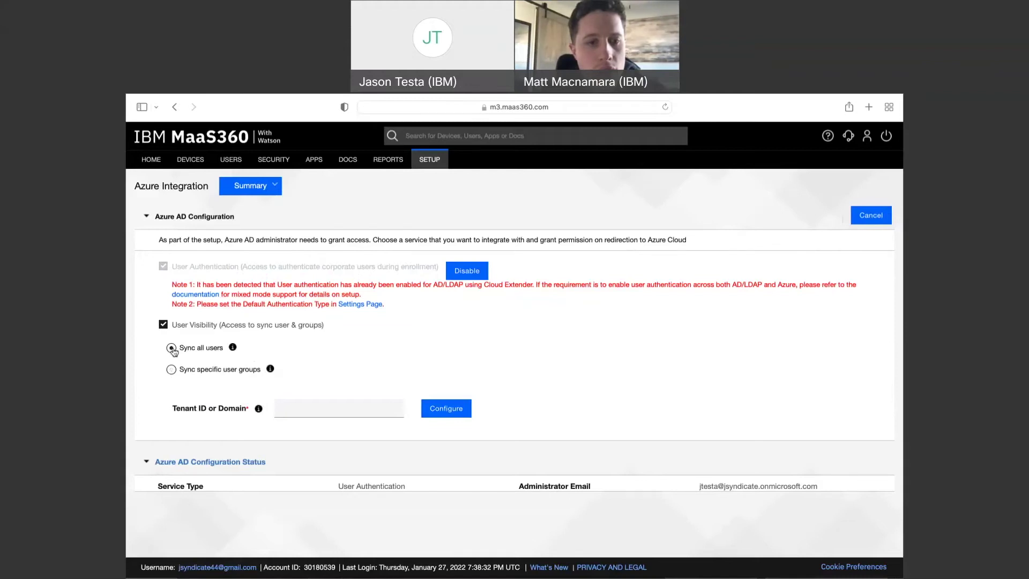
Set the tenant domain to jsyndicate.onmicrosoft.com, fixing the .local typo, and confirm configuration
{"action": "left_click", "coordinate": [314, 408]}
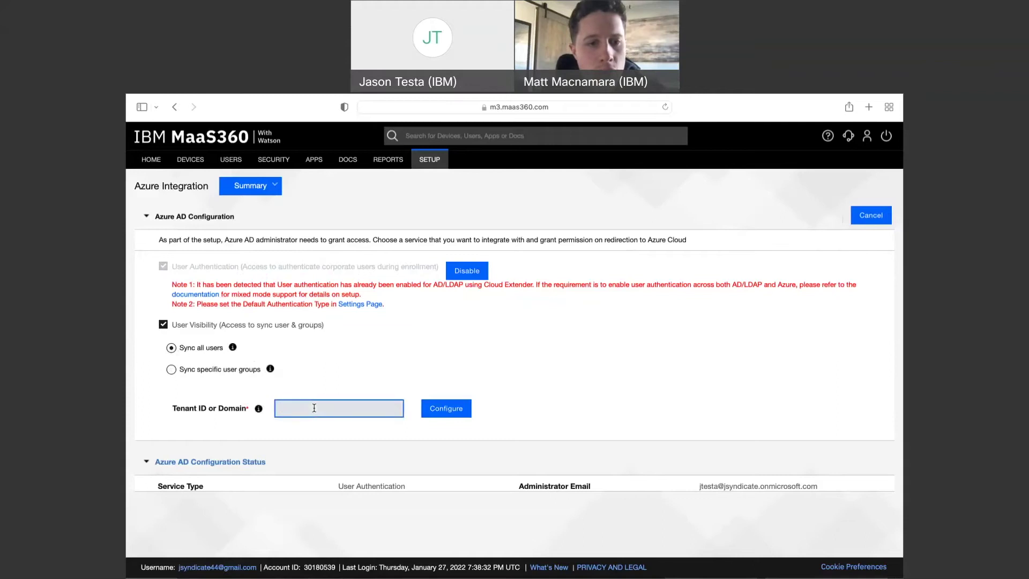
{"action": "type", "text": "jsyndicsa"}
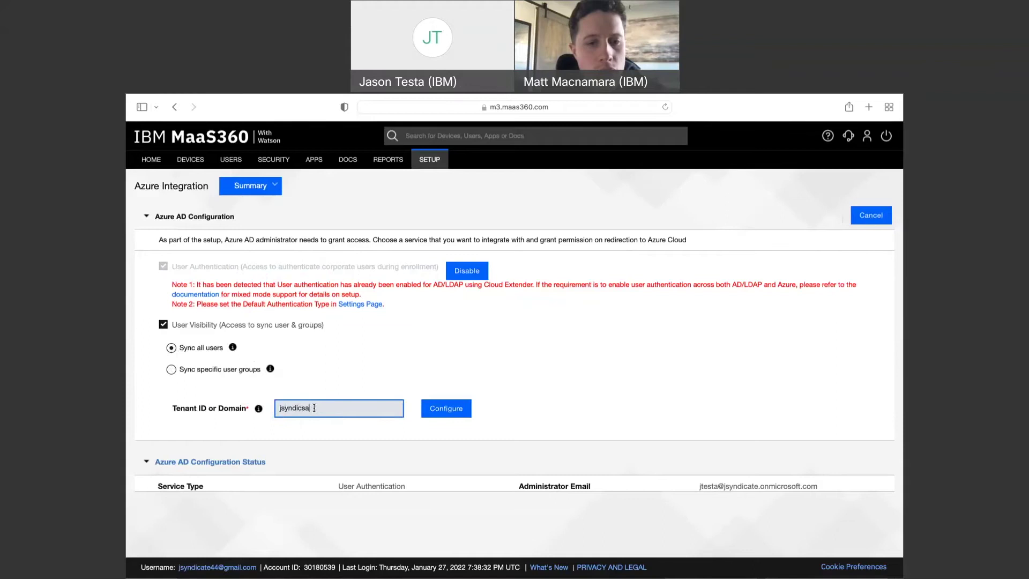
{"action": "key", "text": "BackSpace"}
{"action": "key", "text": "BackSpace"}
{"action": "type", "text": "at"}
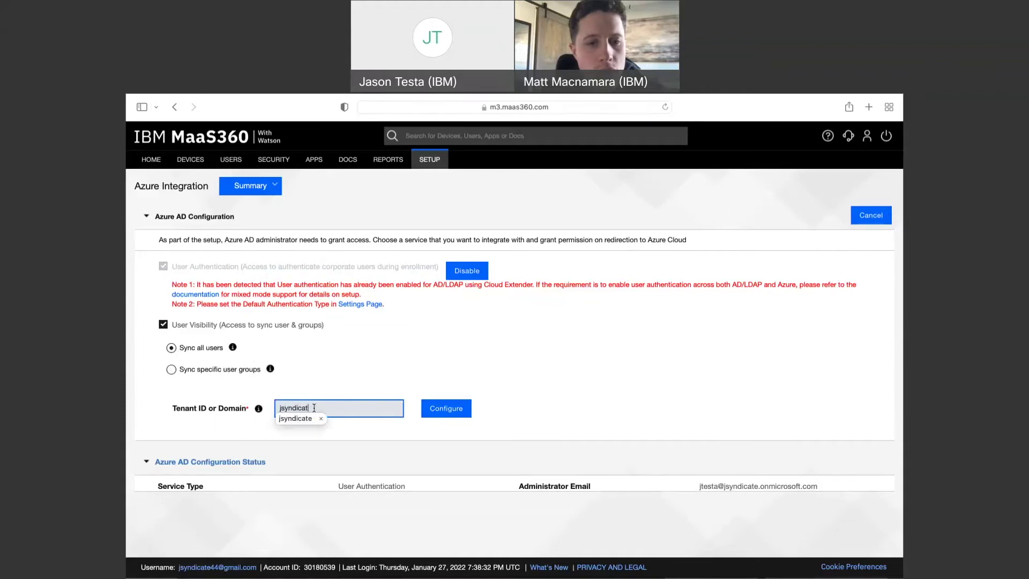
{"action": "type", "text": "e"}
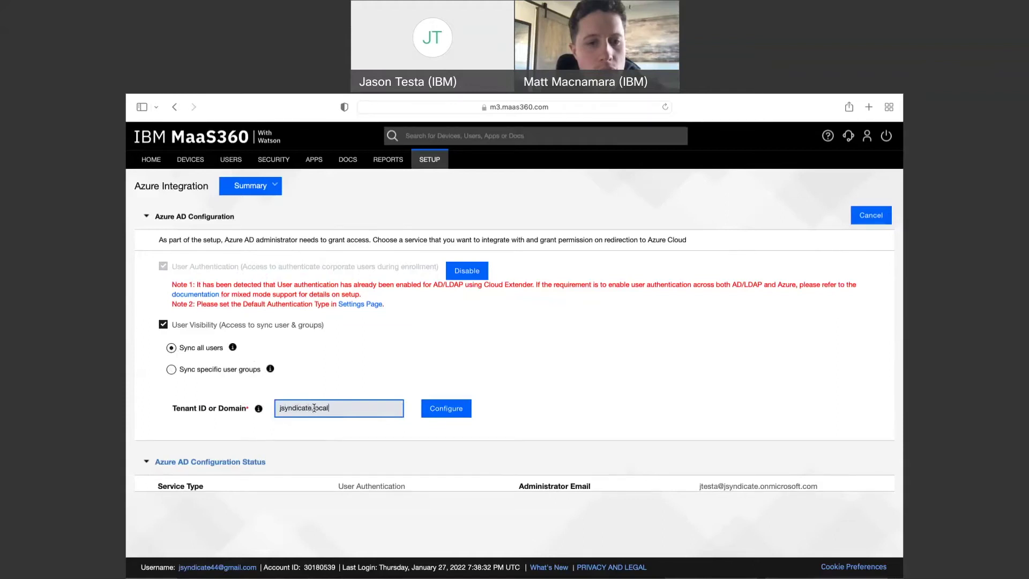
{"action": "type", "text": ".local"}
{"action": "left_click", "coordinate": [450, 411]}
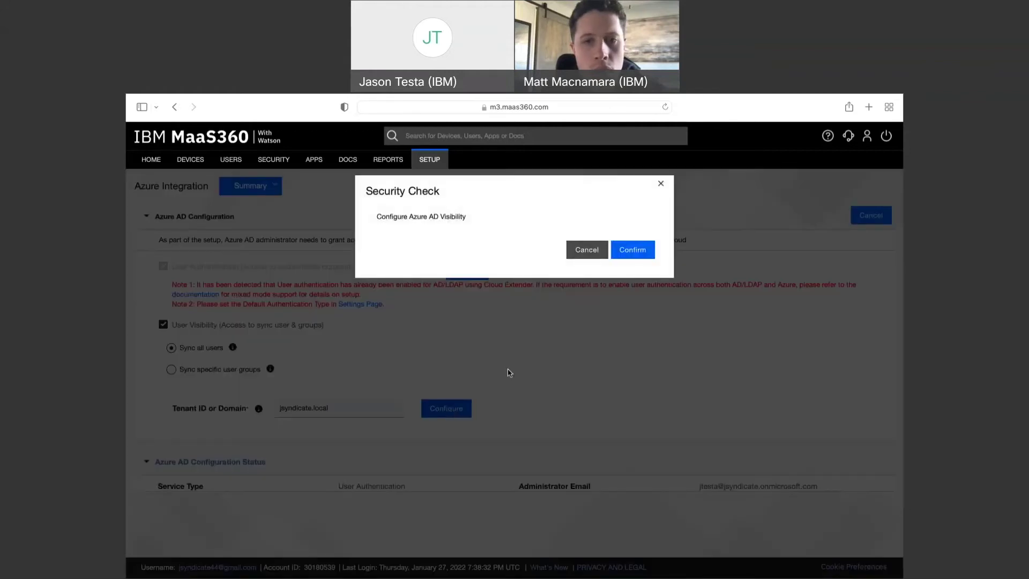
{"action": "left_click", "coordinate": [585, 248]}
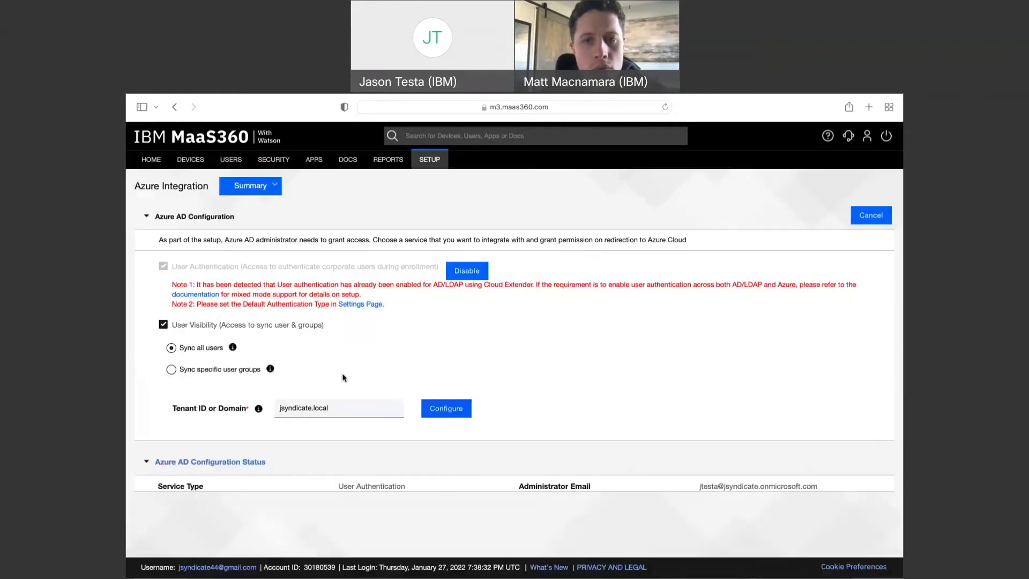
{"action": "left_click", "coordinate": [348, 407]}
{"action": "key", "text": "BackSpace"}
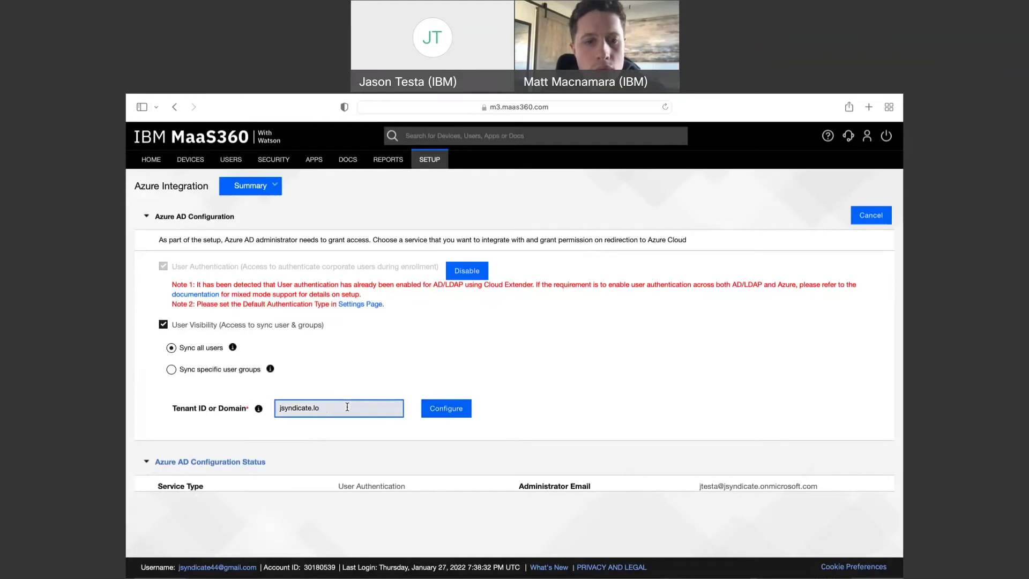
{"action": "key", "text": "BackSpace"}
{"action": "type", "text": "onmicrosoft.com"}
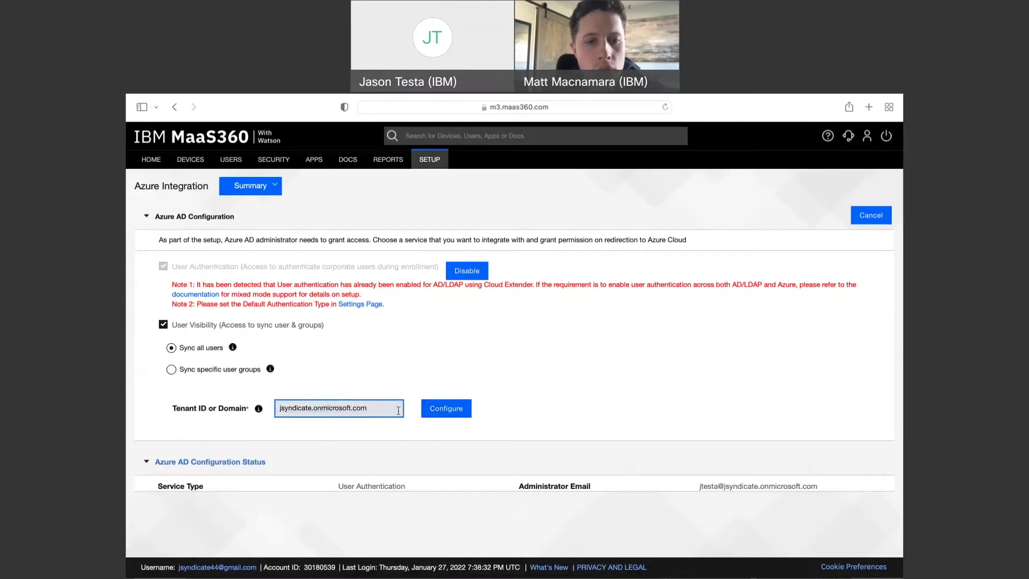
{"action": "left_click", "coordinate": [461, 407]}
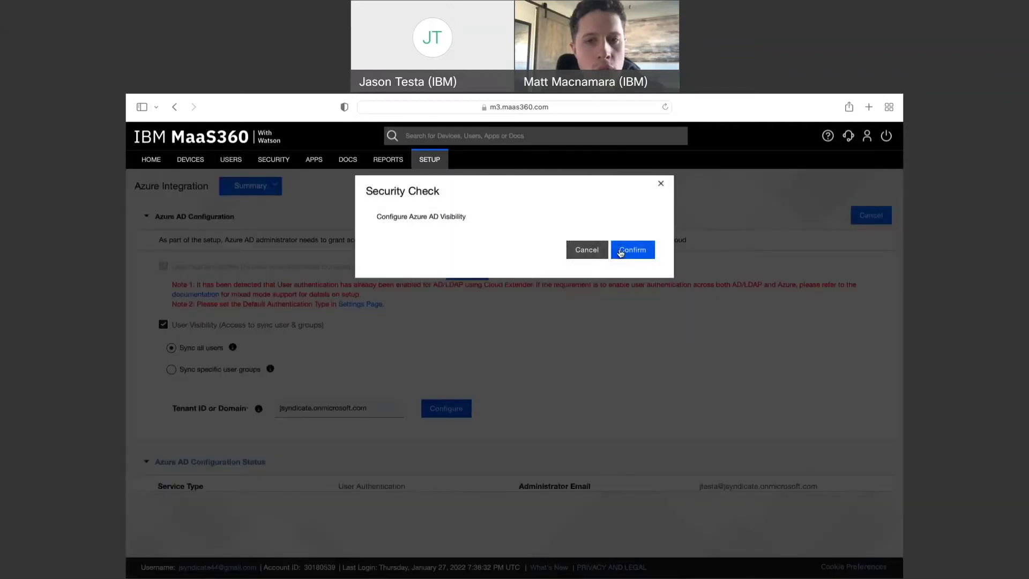
{"action": "left_click", "coordinate": [620, 252]}
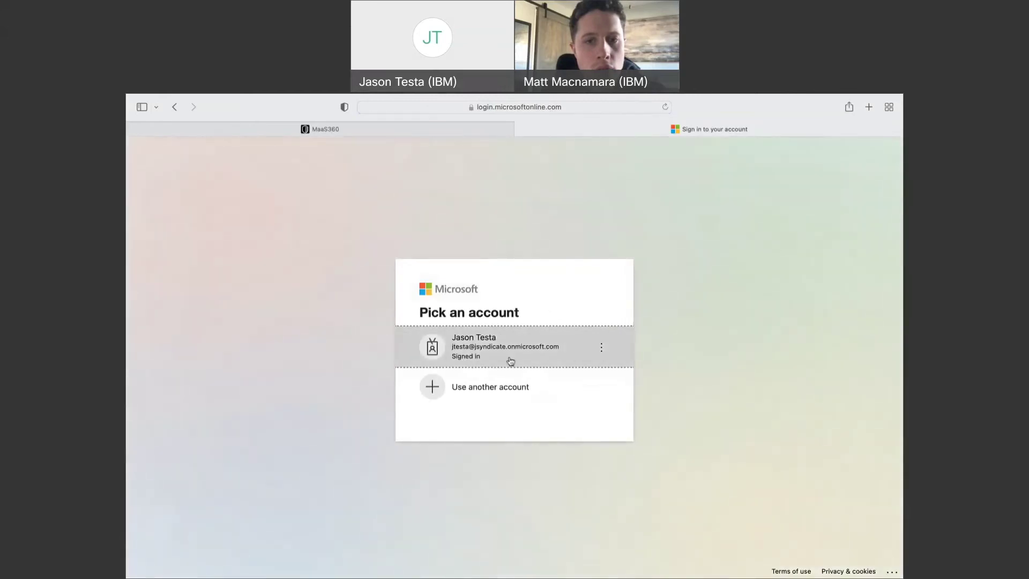
Choose the signed-in admin account and accept the MaaS360 User Visibility permissions
{"action": "left_click", "coordinate": [497, 353]}
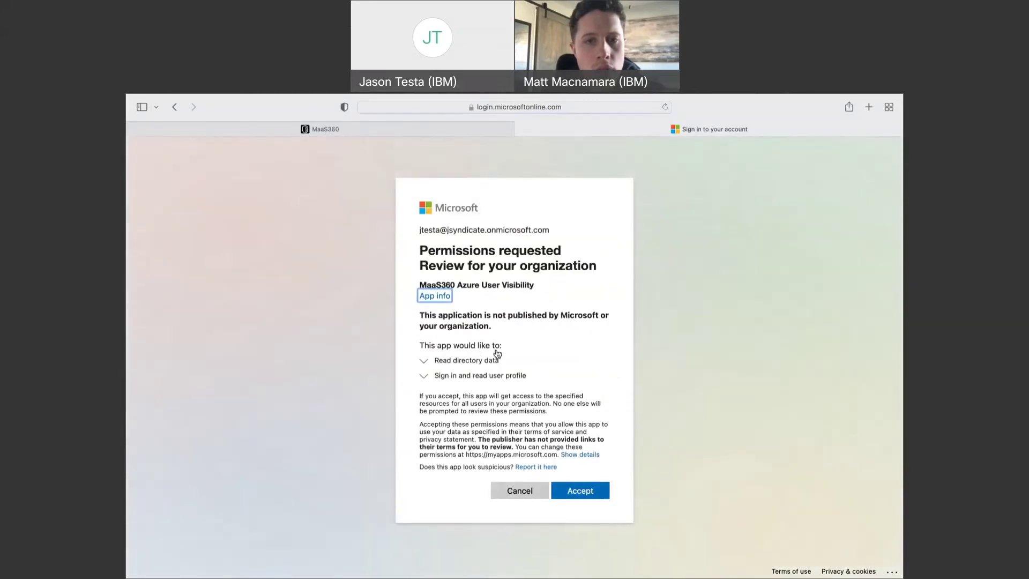
{"action": "left_click", "coordinate": [577, 492]}
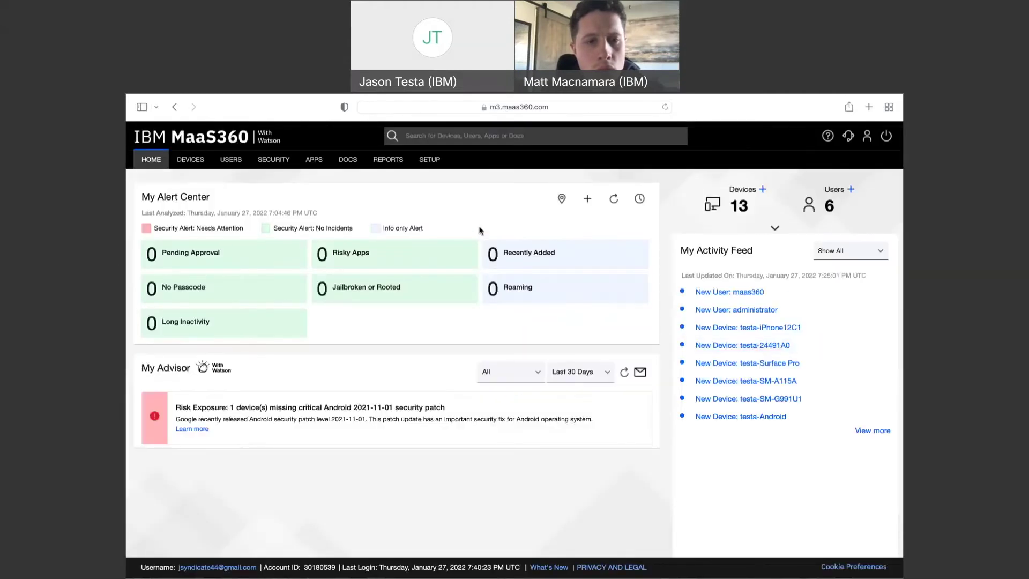
Reopen Azure Integration and review User Visibility, Sync all users and the status details
{"action": "left_click", "coordinate": [418, 166]}
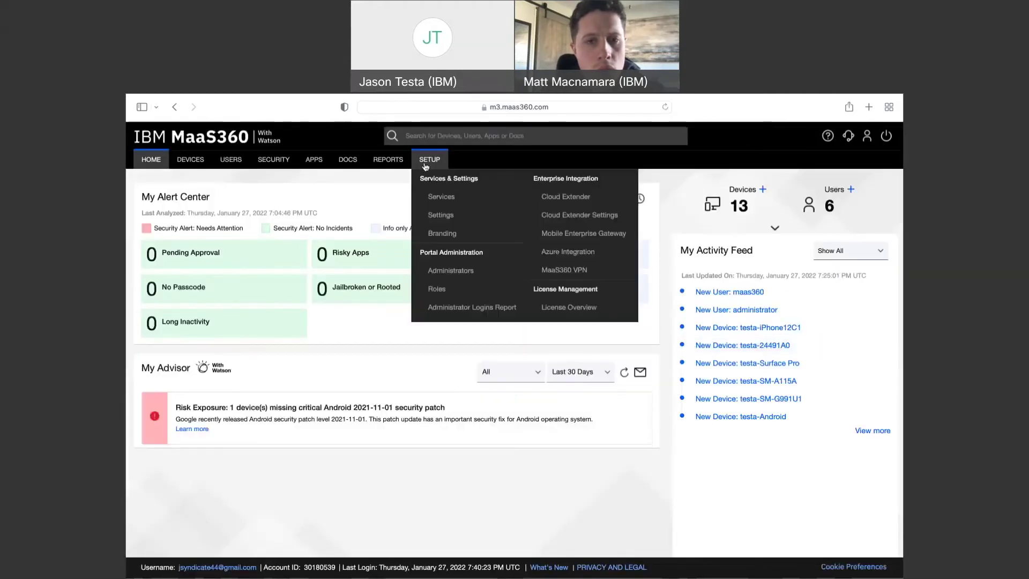
{"action": "left_click", "coordinate": [560, 258]}
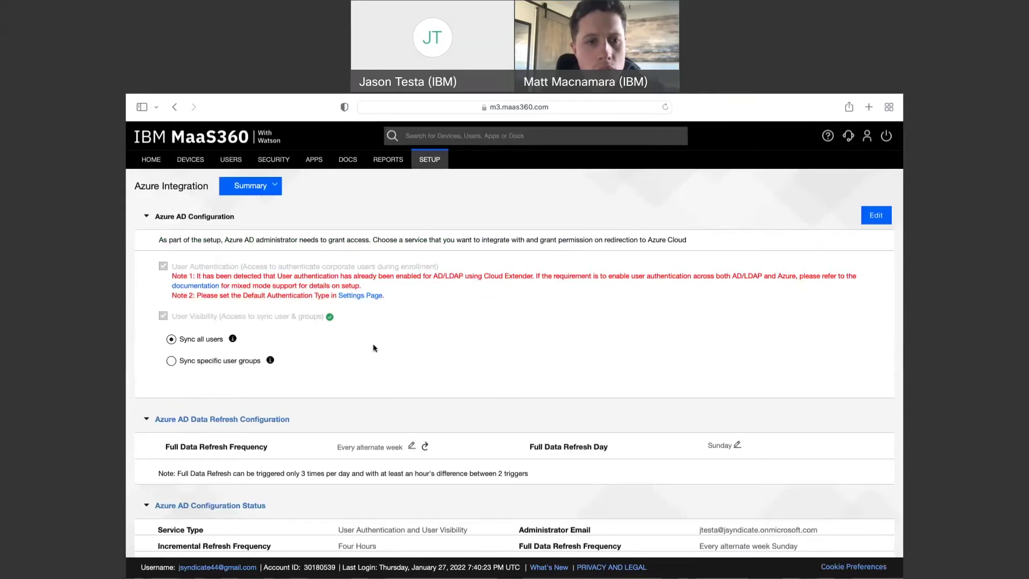
{"action": "scroll", "coordinate": [382, 441], "scroll_direction": "down", "scroll_amount": 3}
{"action": "scroll", "coordinate": [385, 455], "scroll_direction": "down", "scroll_amount": 2}
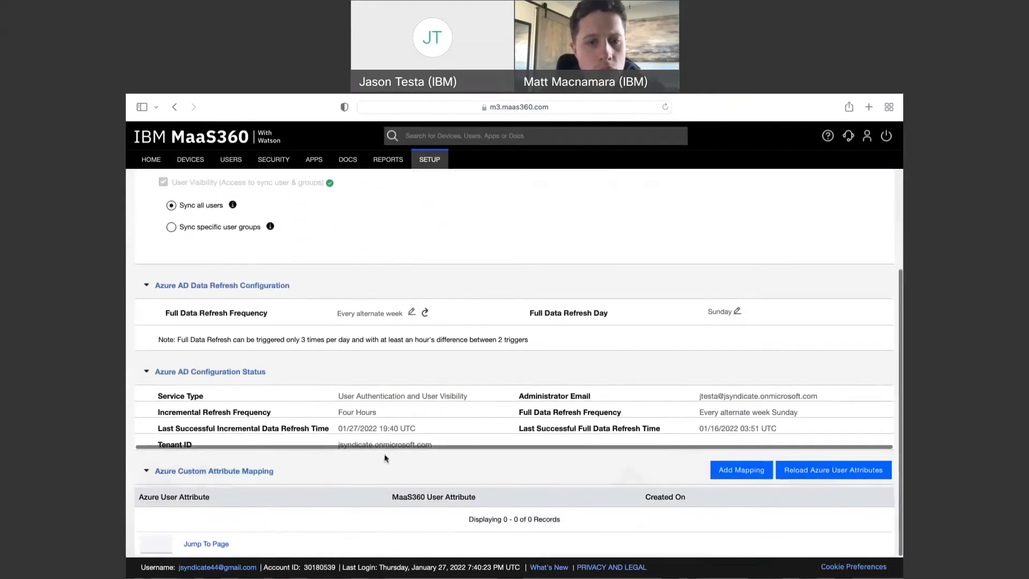
{"action": "scroll", "coordinate": [386, 457], "scroll_direction": "up", "scroll_amount": 5}
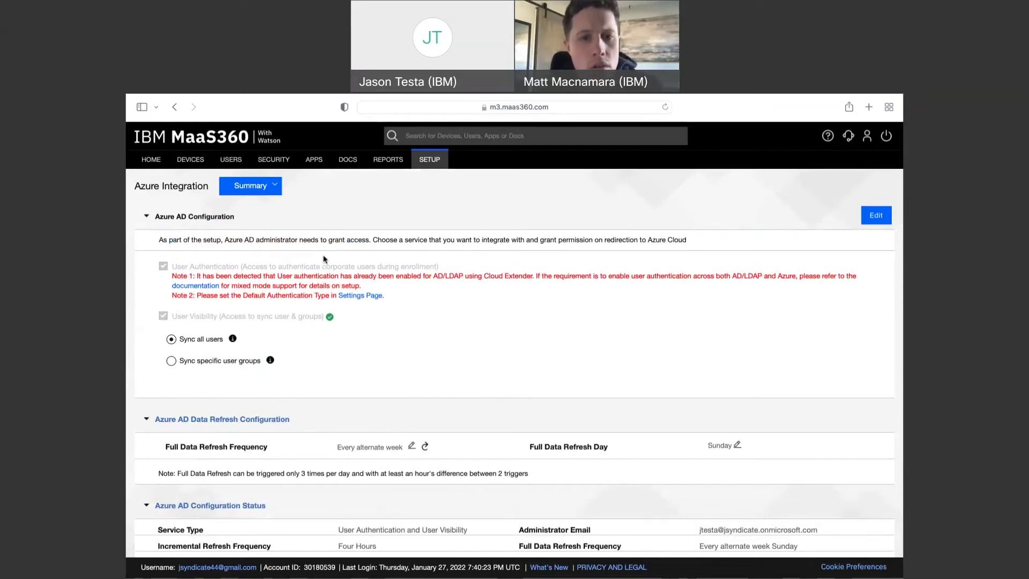
View the User Directory's six users, several now sourced from User Directory (AD)
{"action": "mouse_move", "coordinate": [232, 161]}
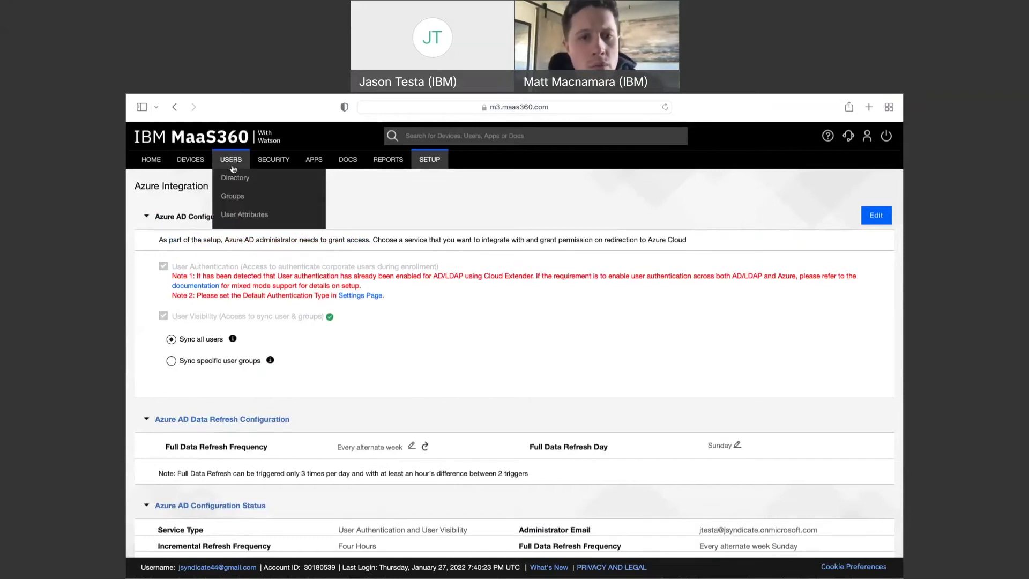
{"action": "left_click", "coordinate": [232, 178]}
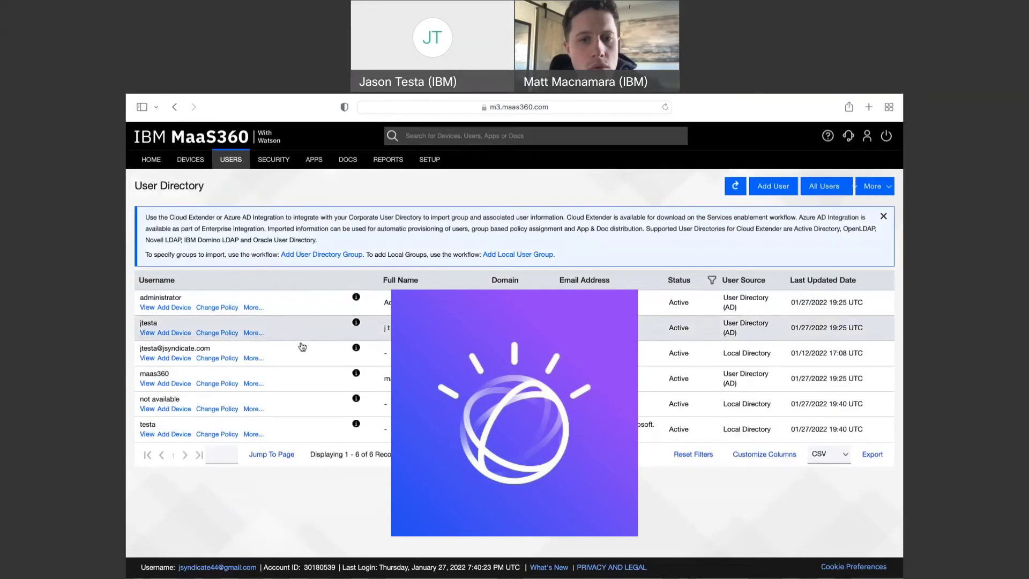
{"action": "mouse_move", "coordinate": [355, 348]}
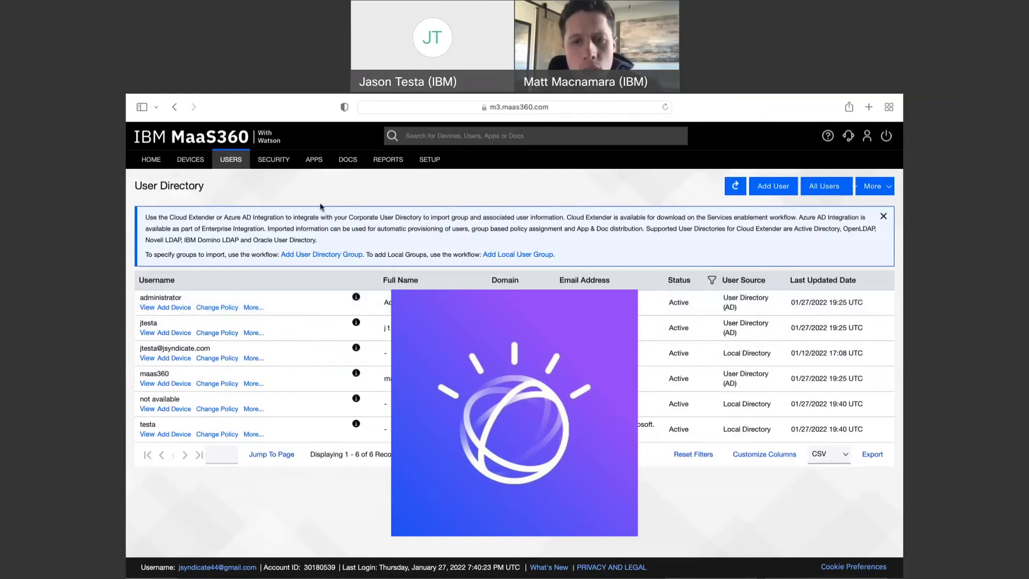
Check Directory and Authentication lists Azure AD as default, viewing its actions menu without changes
{"action": "mouse_move", "coordinate": [428, 160]}
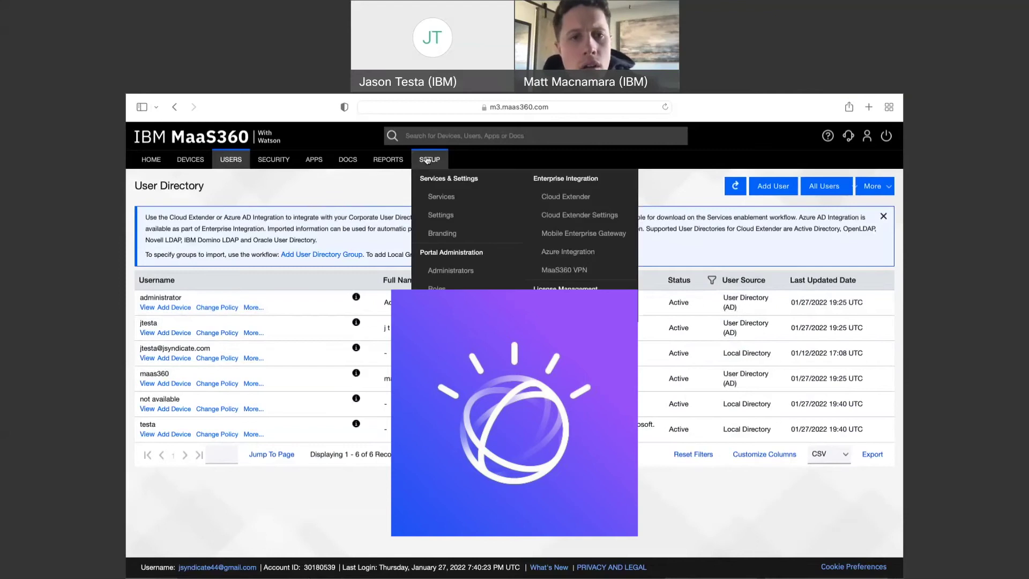
{"action": "left_click", "coordinate": [440, 221]}
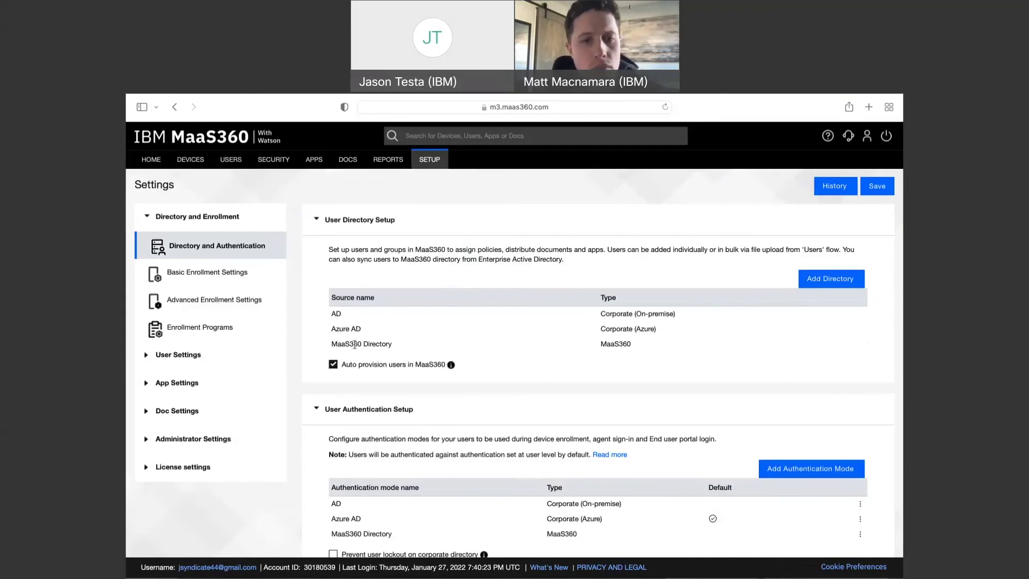
{"action": "scroll", "coordinate": [438, 351], "scroll_direction": "down", "scroll_amount": 1}
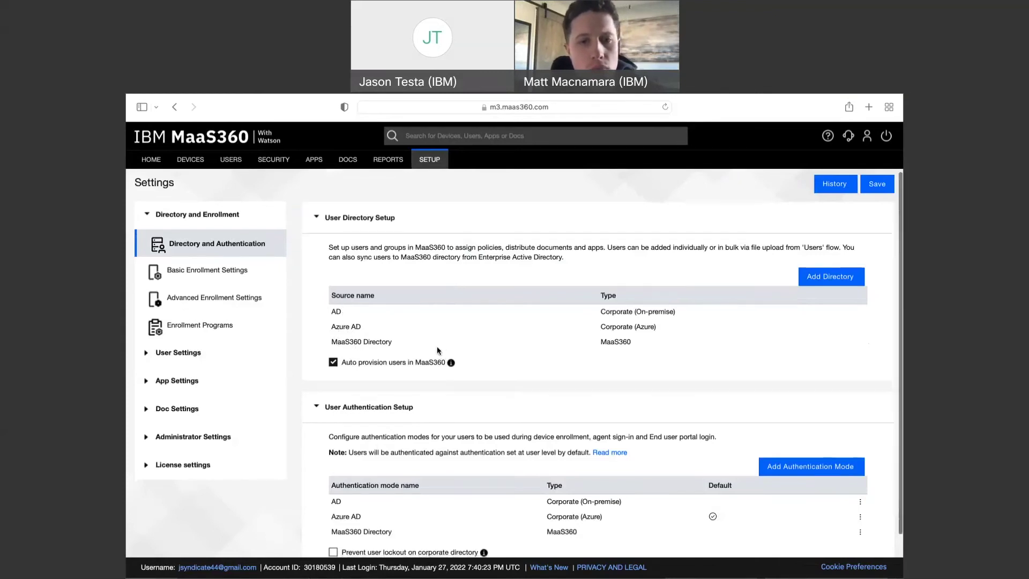
{"action": "scroll", "coordinate": [436, 345], "scroll_direction": "down", "scroll_amount": 1}
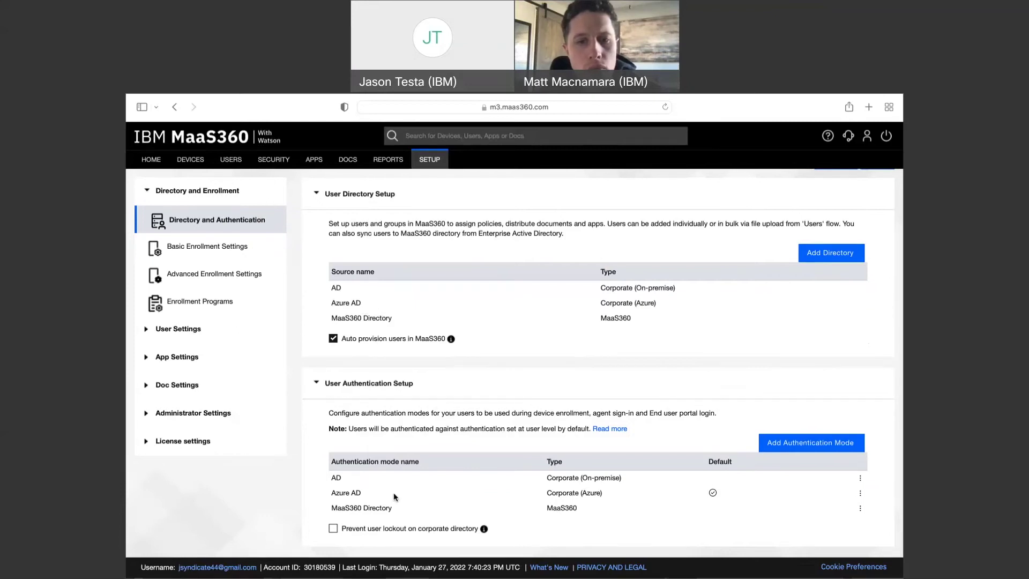
{"action": "left_click", "coordinate": [861, 492]}
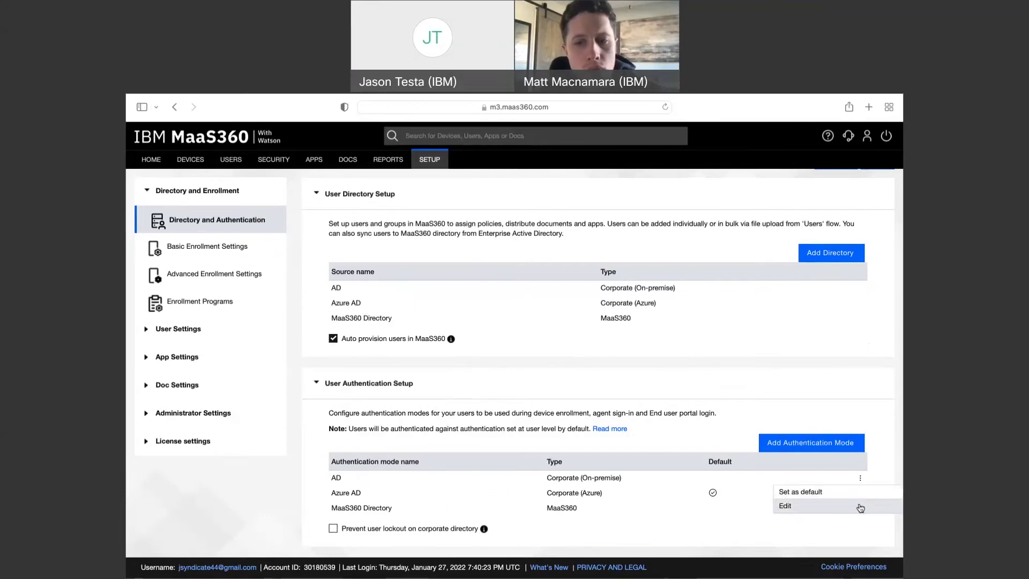
{"action": "left_click", "coordinate": [763, 487]}
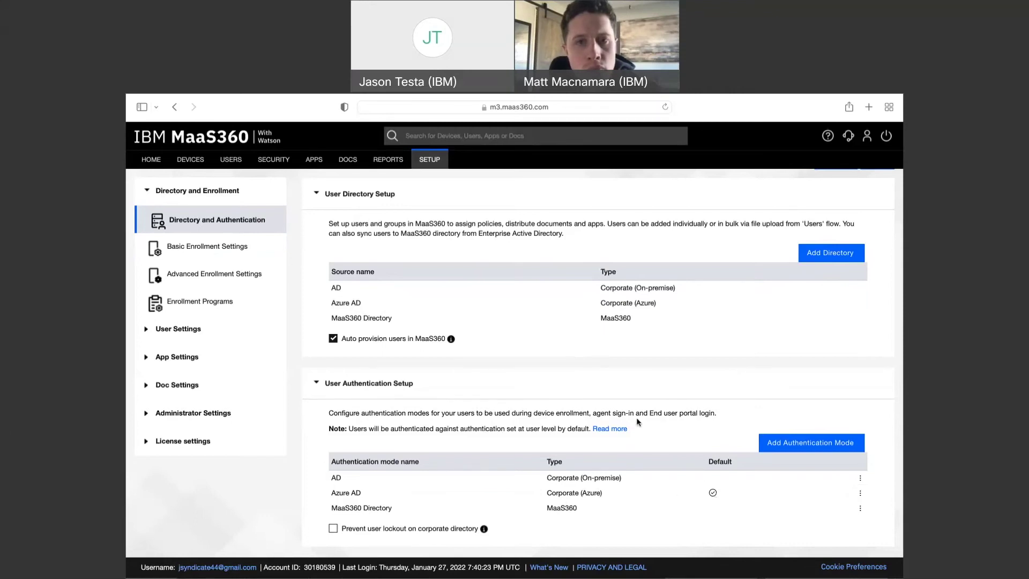
{"action": "mouse_move", "coordinate": [232, 160]}
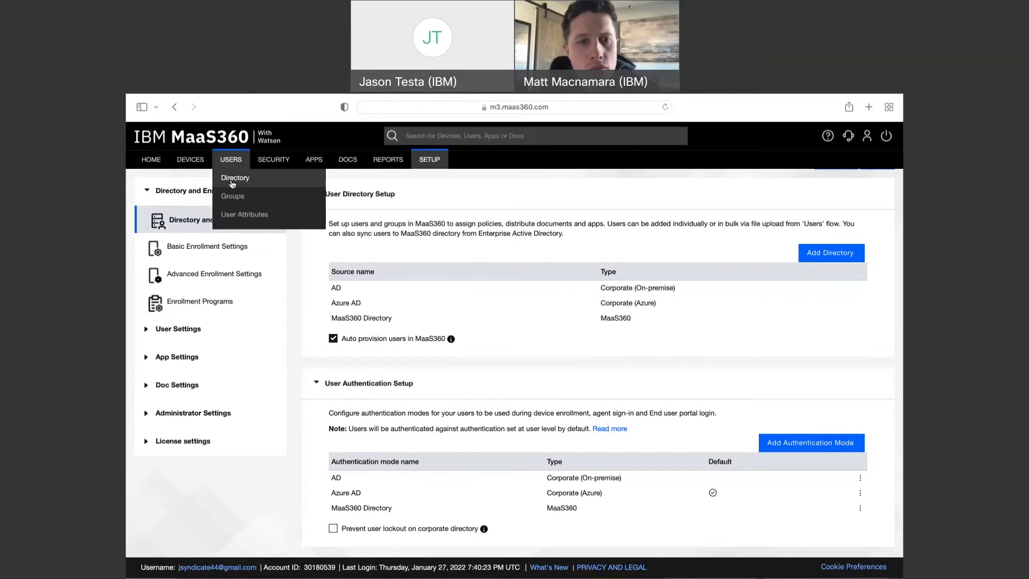
Refresh the directory user list, cancel the Add User Directory Group dialog, and switch to Groups
{"action": "left_click", "coordinate": [232, 183]}
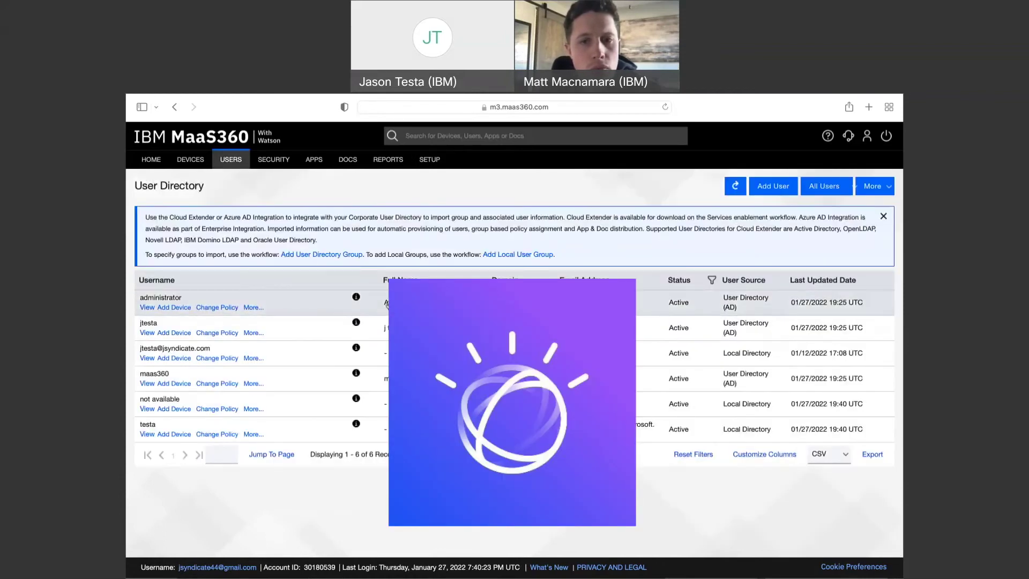
{"action": "left_click", "coordinate": [735, 187]}
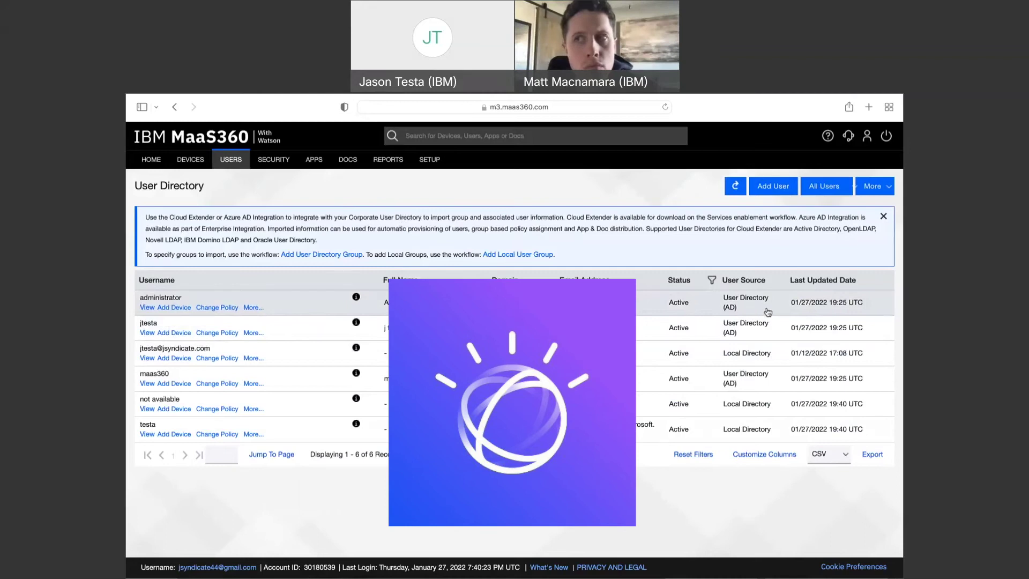
{"action": "left_click", "coordinate": [872, 188]}
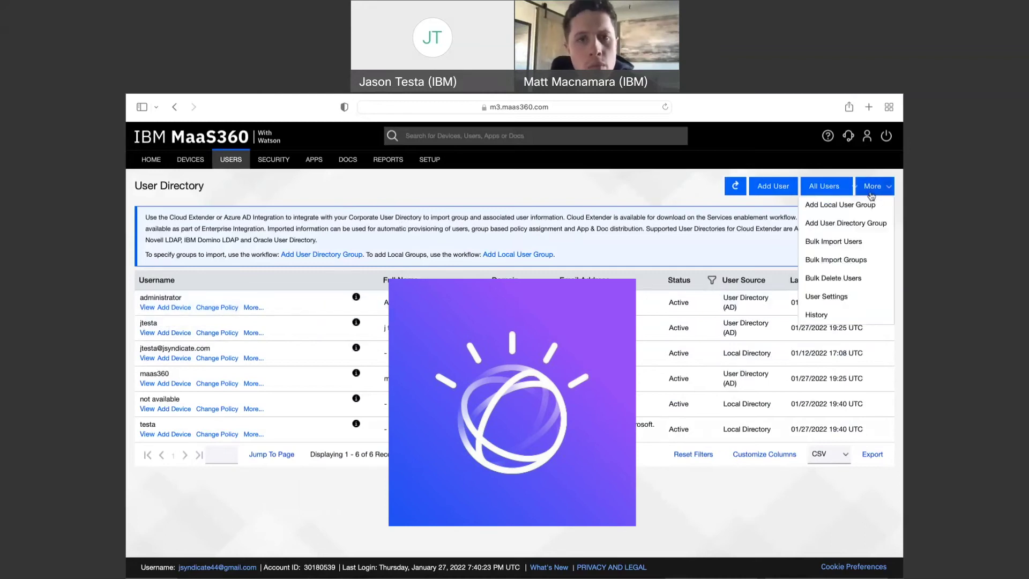
{"action": "left_click", "coordinate": [856, 223]}
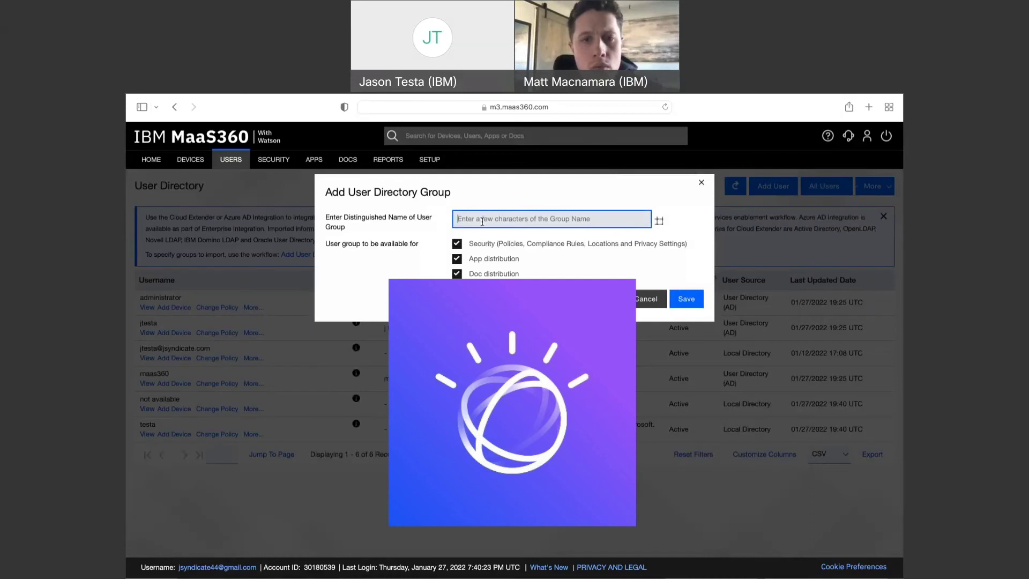
{"action": "left_click", "coordinate": [645, 299]}
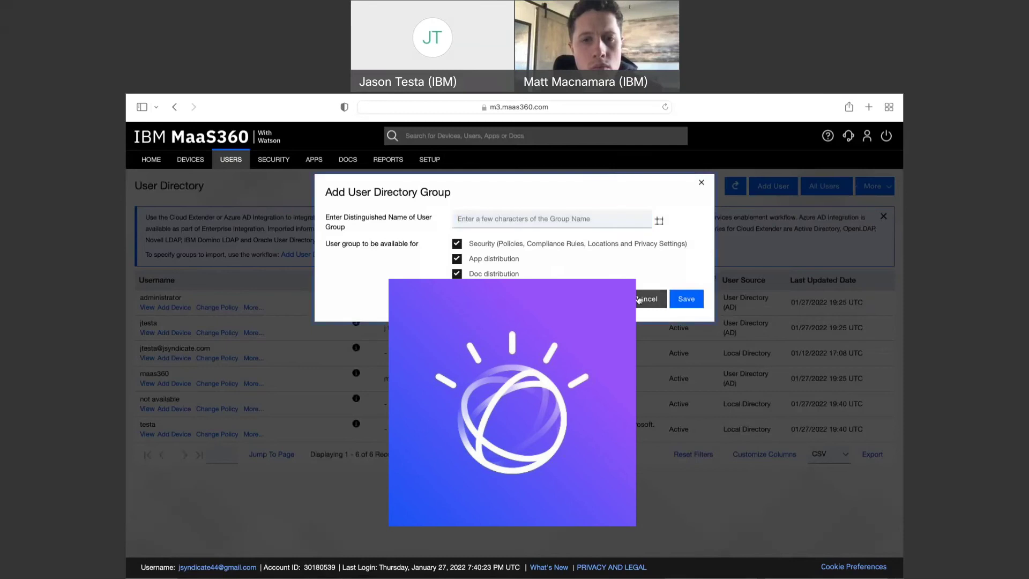
{"action": "mouse_move", "coordinate": [237, 162]}
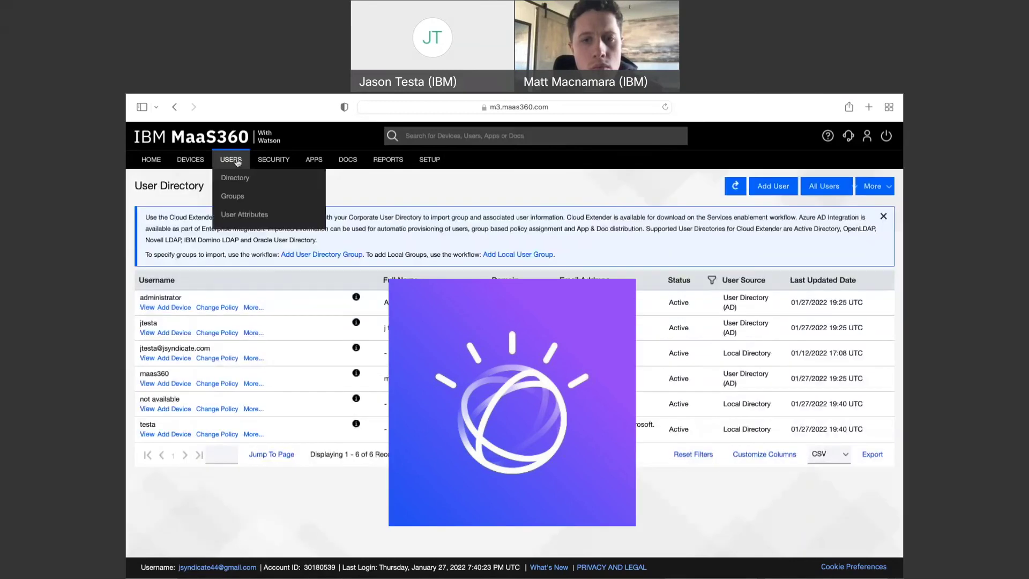
{"action": "left_click", "coordinate": [234, 197]}
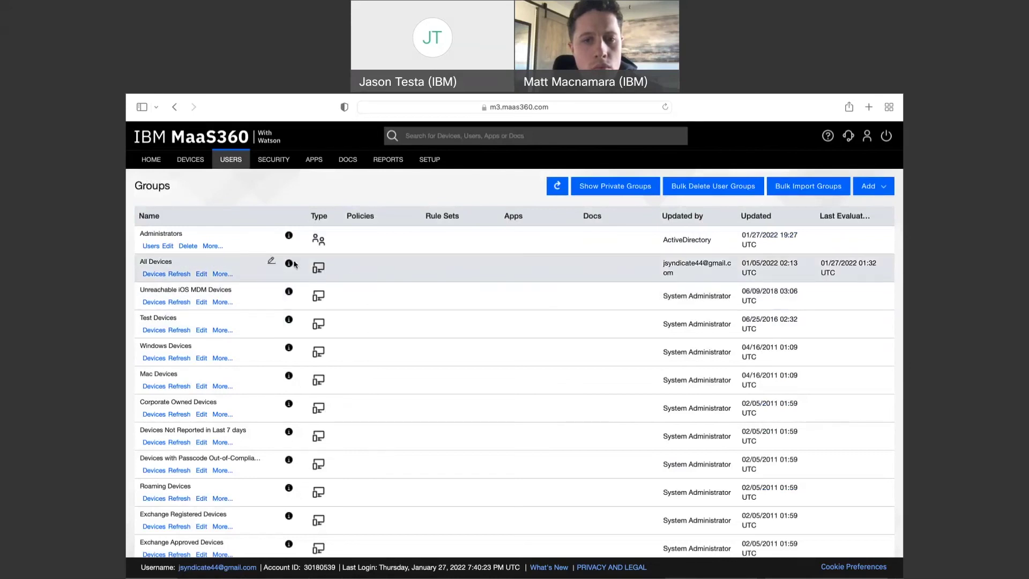
Check the Administrators group's More actions menu, then return to the User Directory
{"action": "mouse_move", "coordinate": [289, 235]}
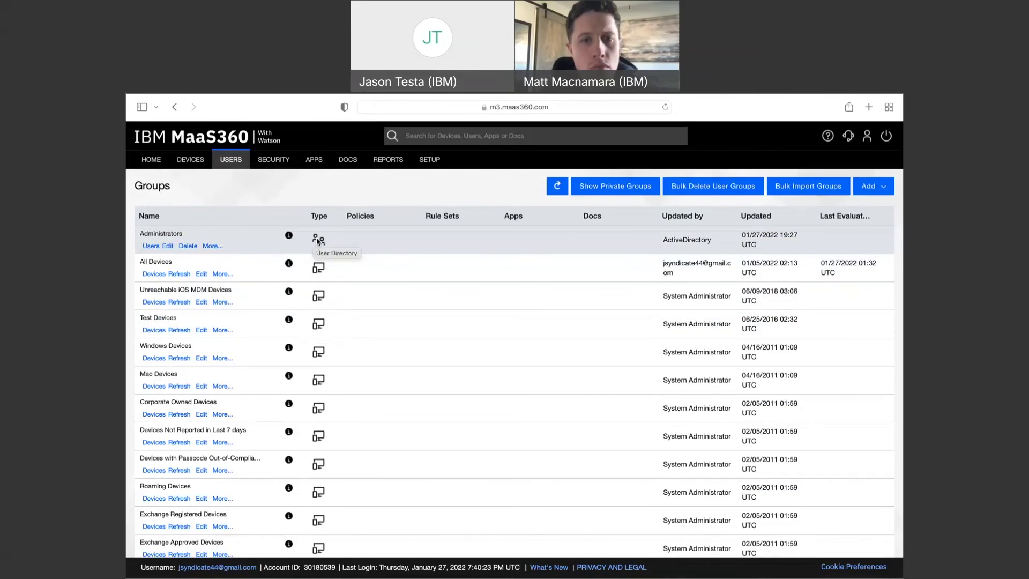
{"action": "left_click", "coordinate": [212, 246]}
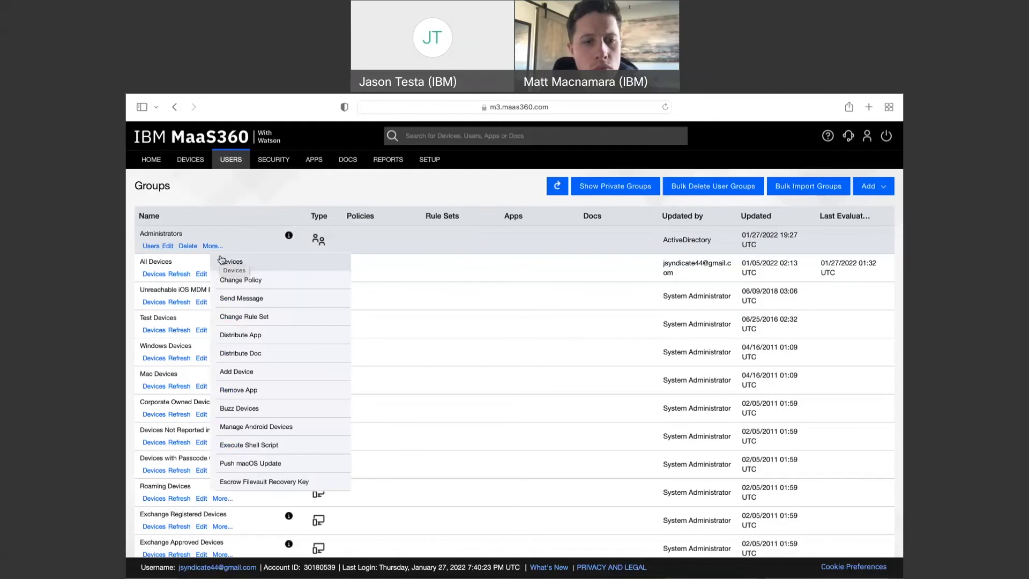
{"action": "left_click", "coordinate": [204, 235]}
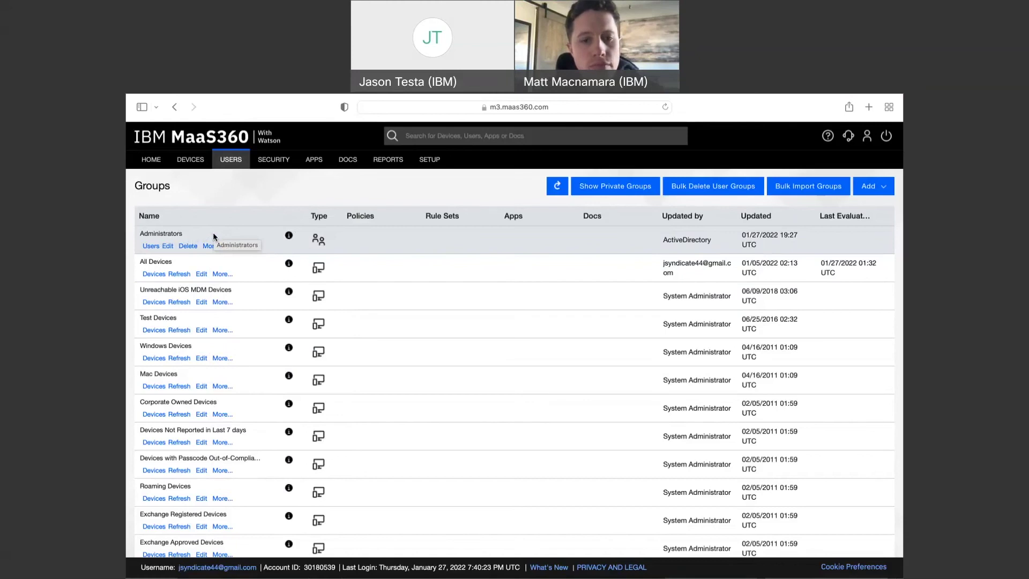
{"action": "left_click", "coordinate": [233, 177]}
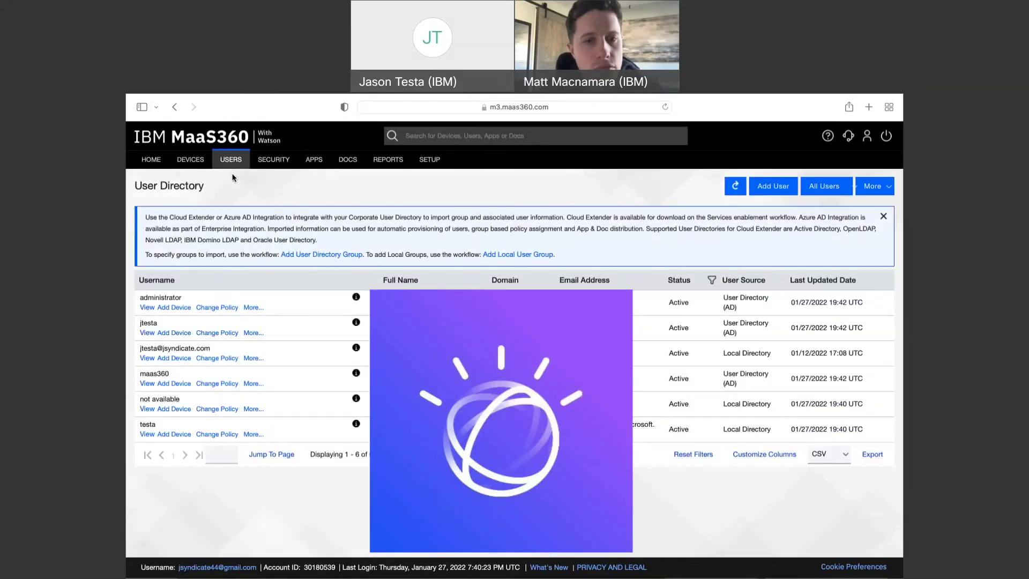
Refresh the User Directory list, then return to the HOME dashboard
{"action": "left_click", "coordinate": [736, 187]}
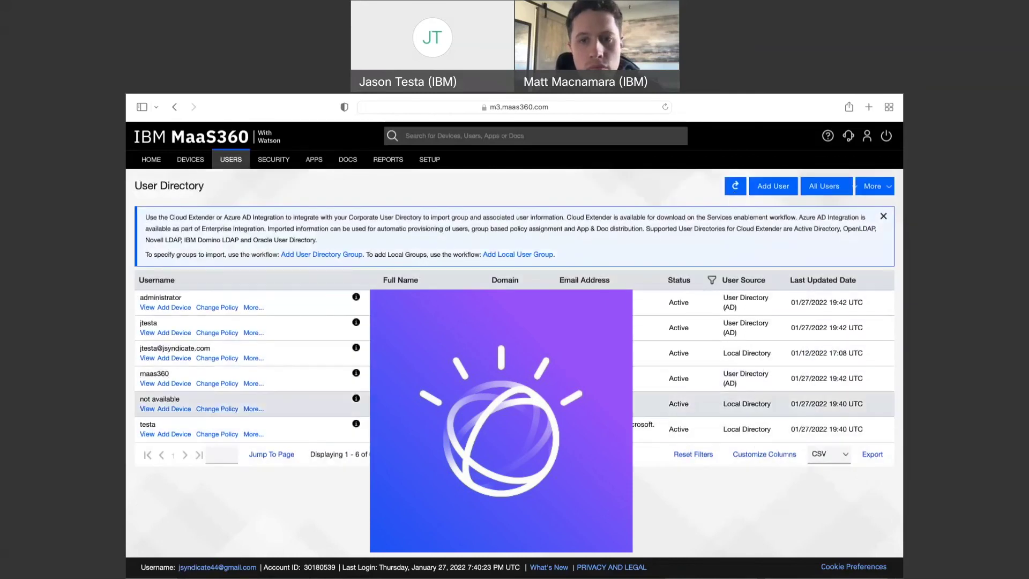
{"action": "mouse_move", "coordinate": [209, 166]}
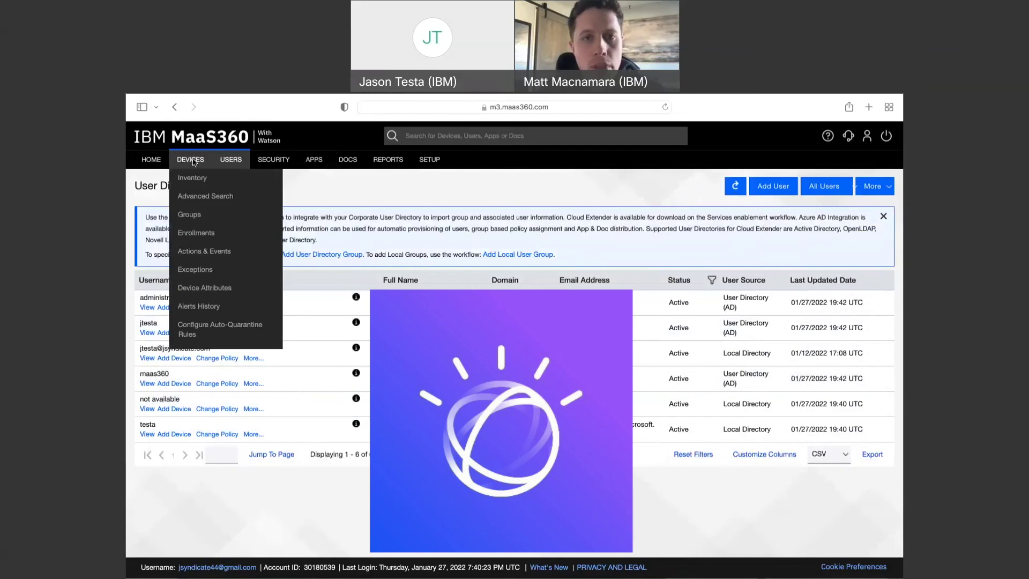
{"action": "left_click", "coordinate": [154, 164]}
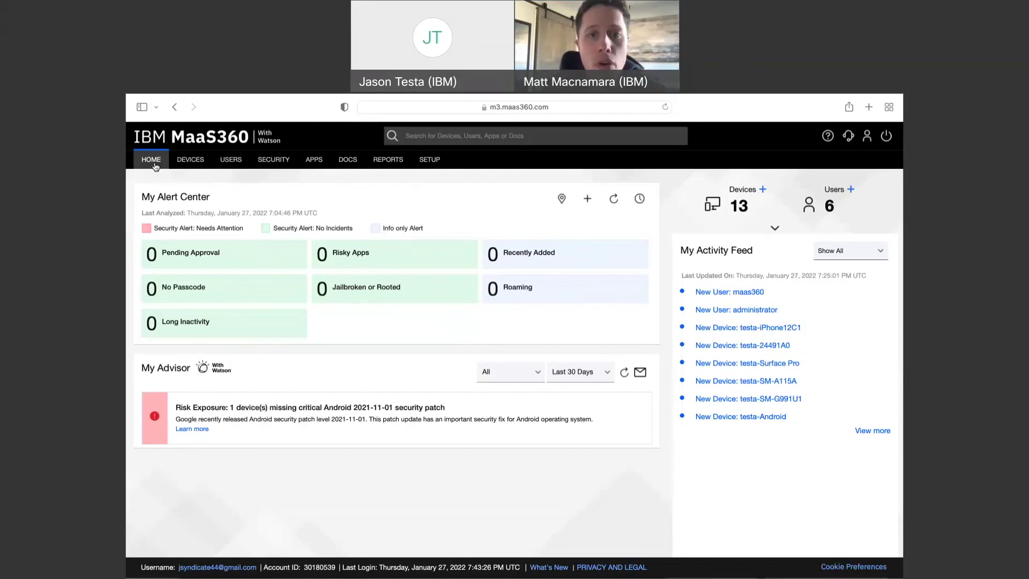
{"action": "left_click", "coordinate": [230, 177]}
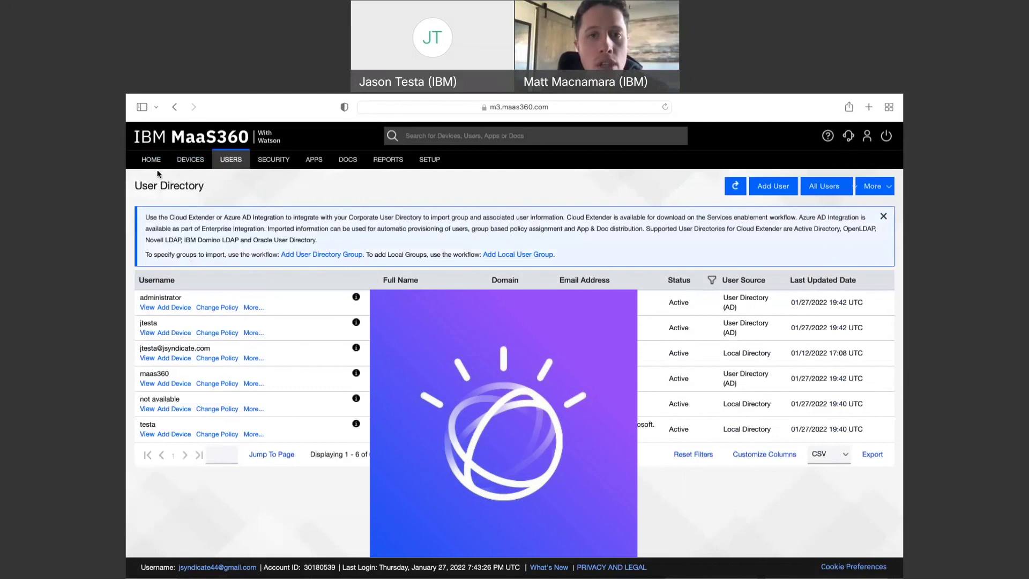
{"action": "left_click", "coordinate": [149, 166]}
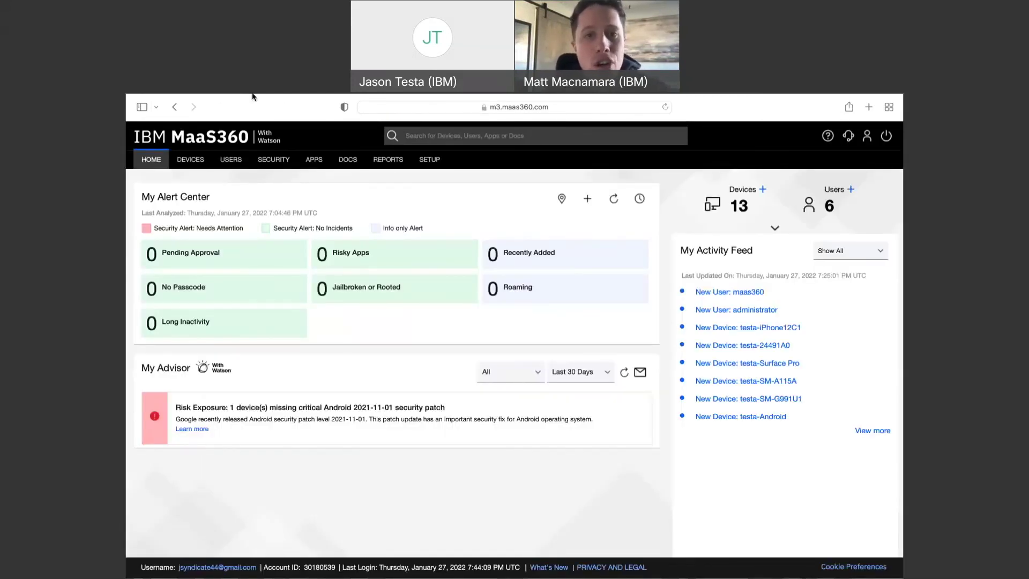
{"action": "mouse_move", "coordinate": [327, 94]}
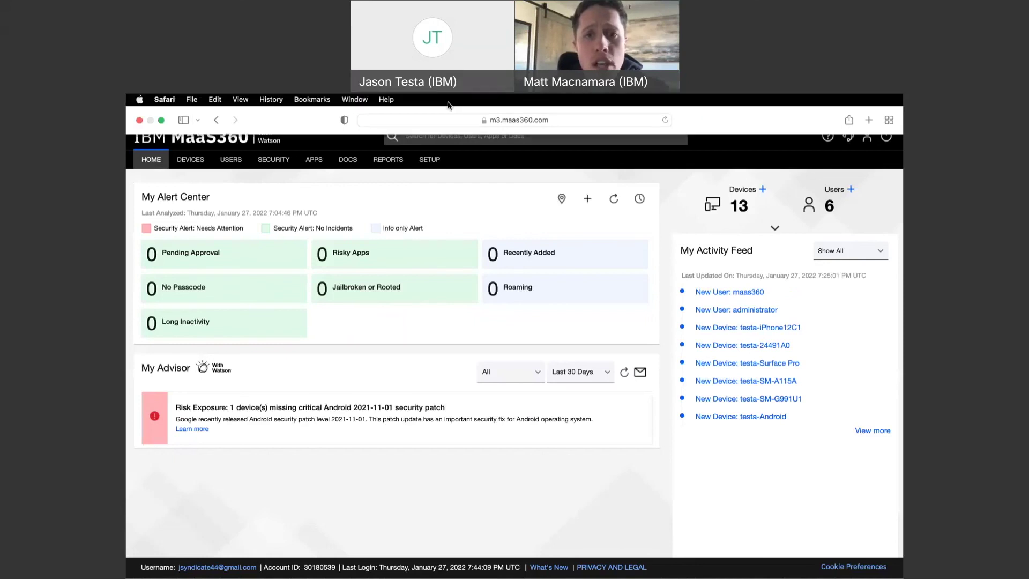